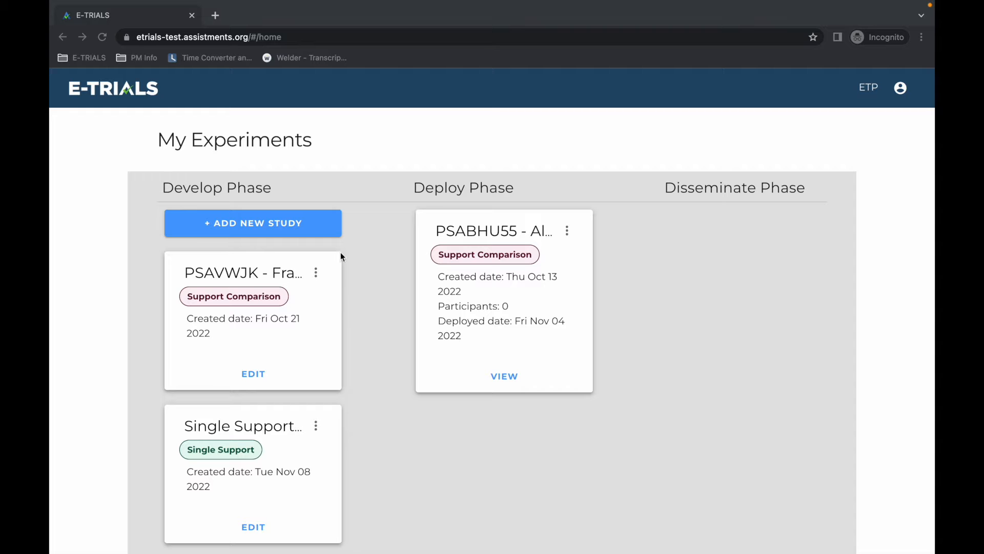
- Add a new study of the type Support Comparison
left_click(255, 229)
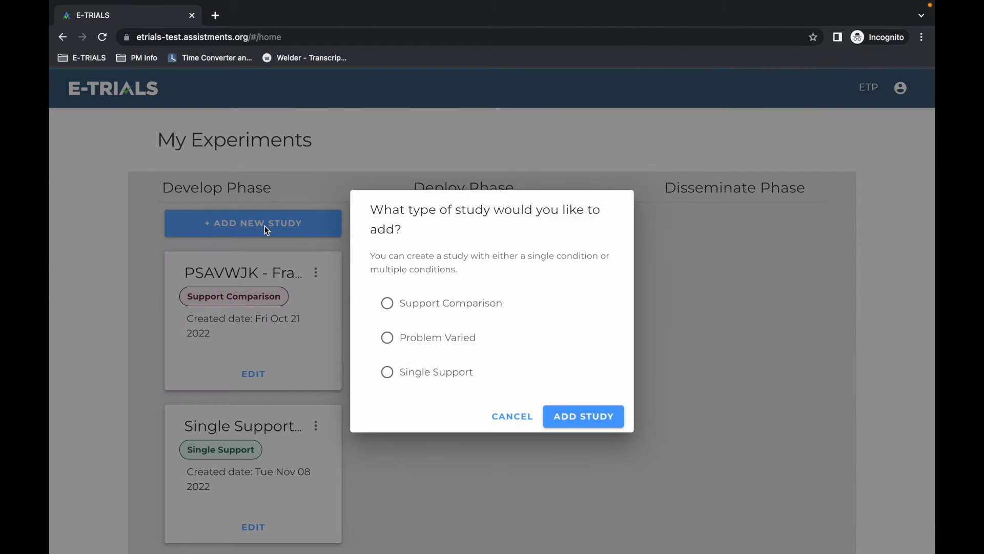
left_click(468, 307)
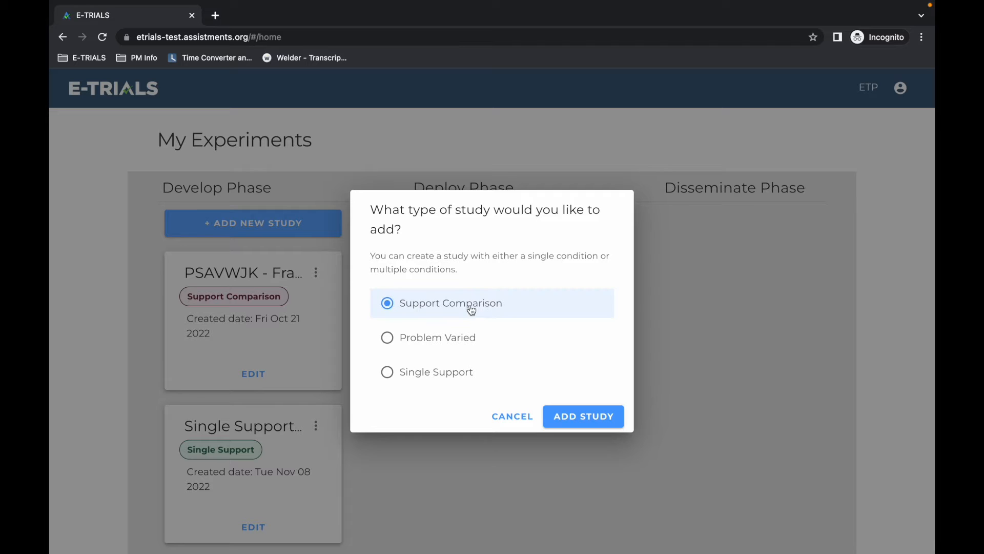
left_click(597, 419)
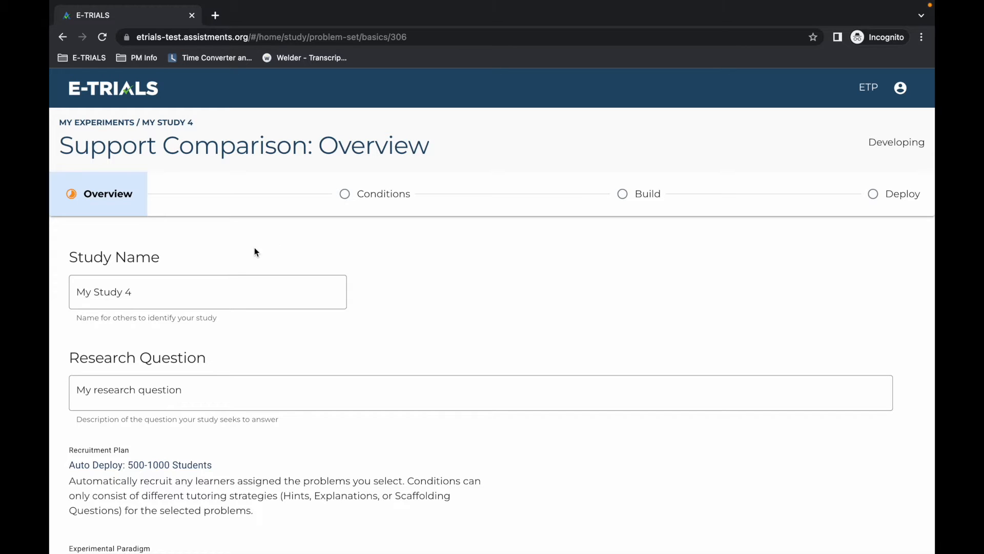
- Name the study "Hints vs Explanations" and continue to its conditions
triple_click(249, 292)
type("Hints vs E")
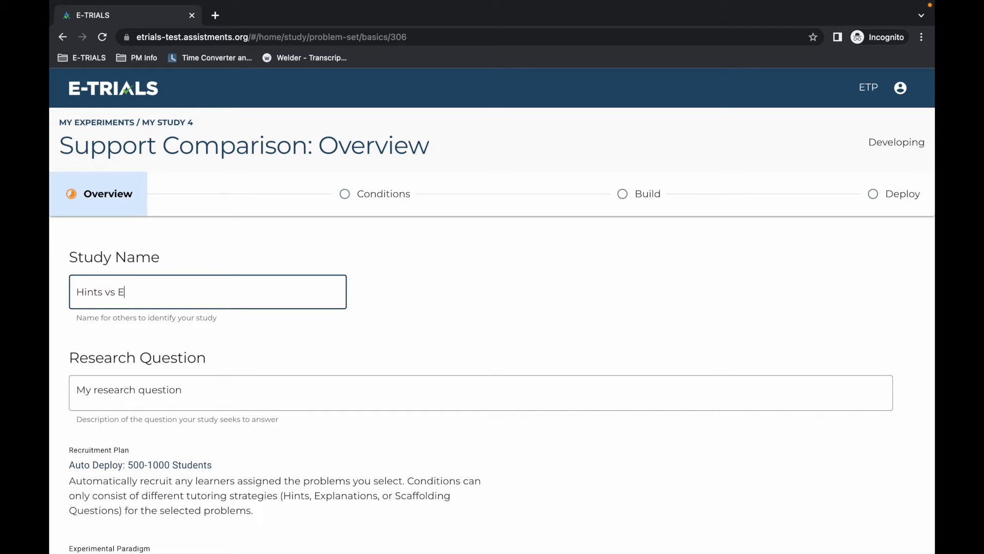
left_click(261, 384)
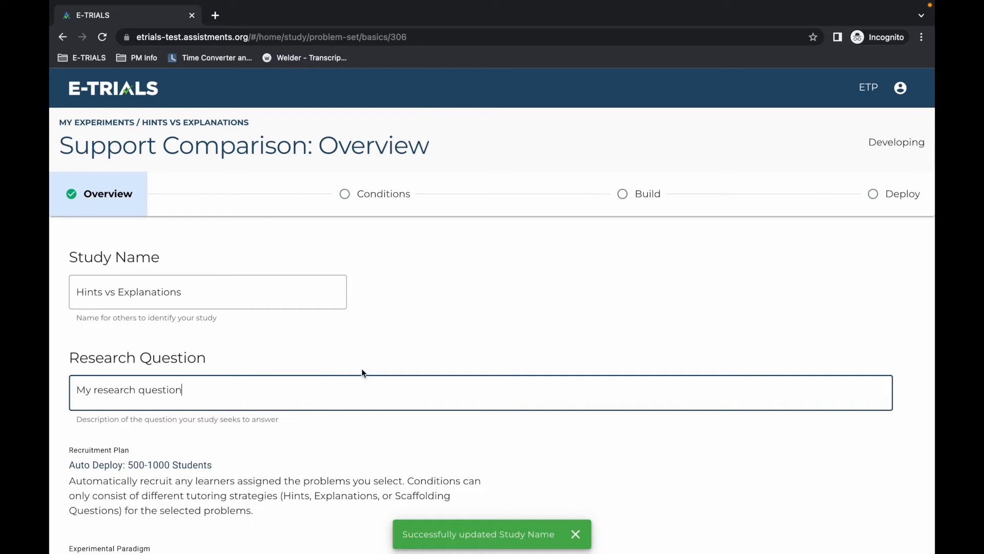
scroll(384, 365, "down", 3)
scroll(384, 366, "down", 2)
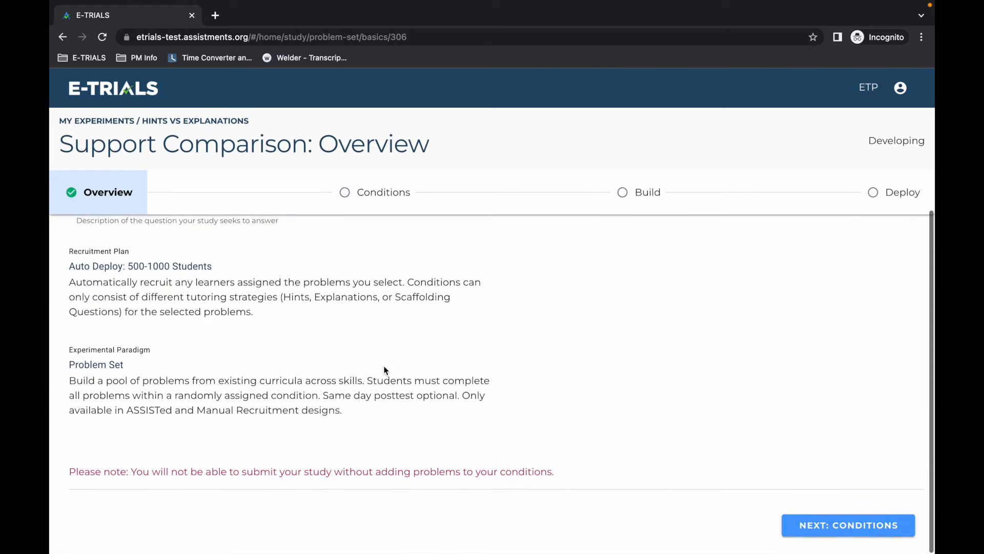
left_click(833, 529)
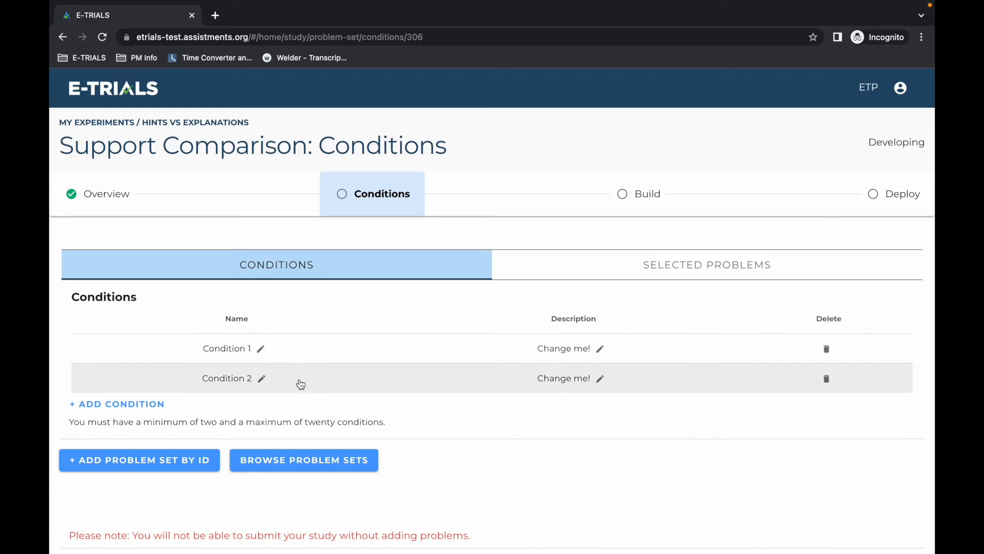
- Rename the study's two conditions as "Hints" and "Explanations"
left_click(263, 351)
triple_click(255, 363)
type("Hints")
left_click(363, 400)
left_click(263, 379)
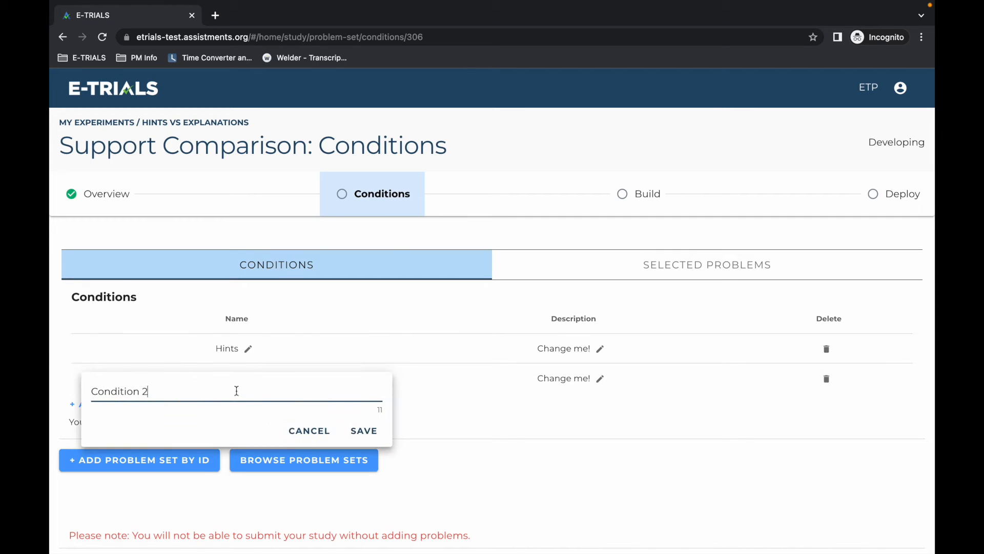
triple_click(238, 387)
type("Explanations")
left_click(362, 431)
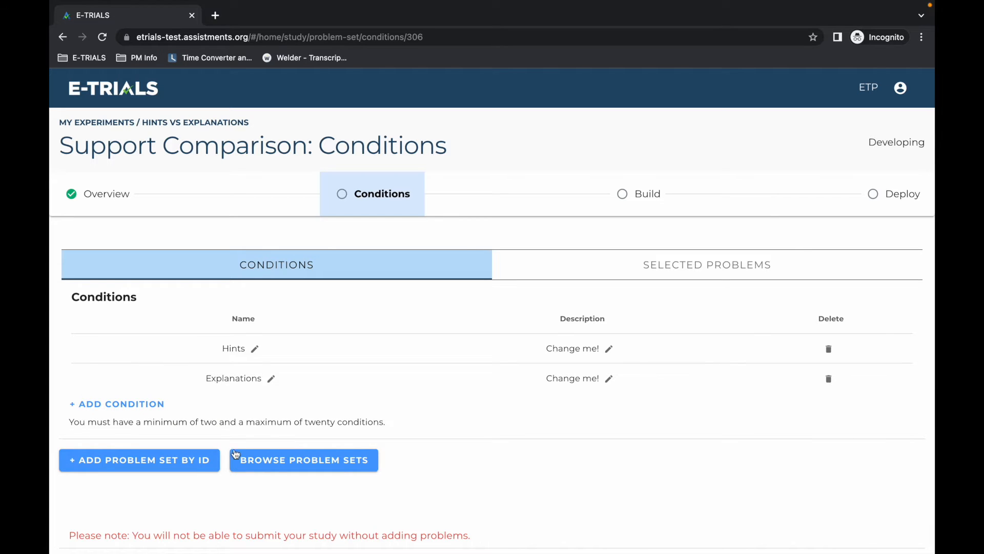
- Browse the problem sets for all conditions and search them for "fractions"
left_click(165, 467)
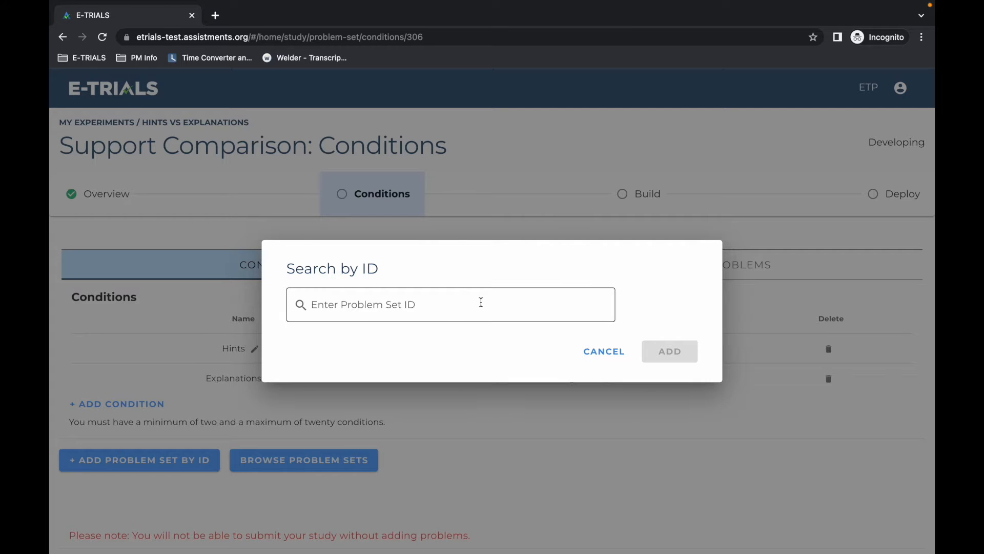
left_click(615, 352)
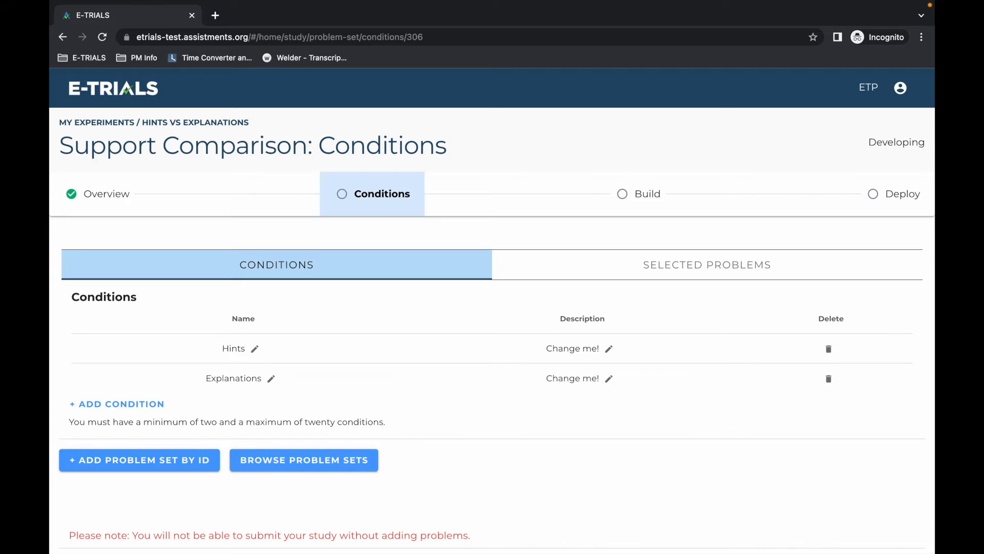
left_click(300, 461)
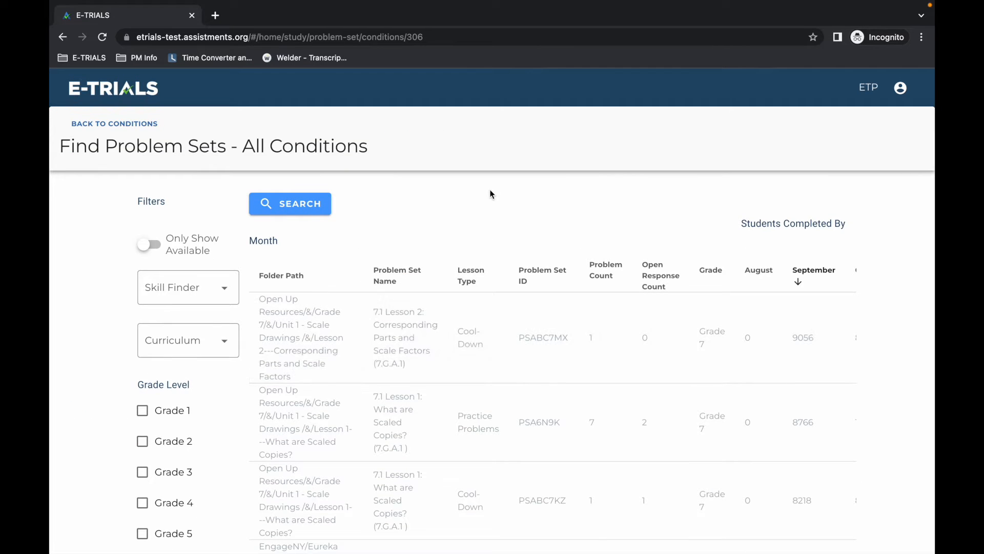
left_click(297, 203)
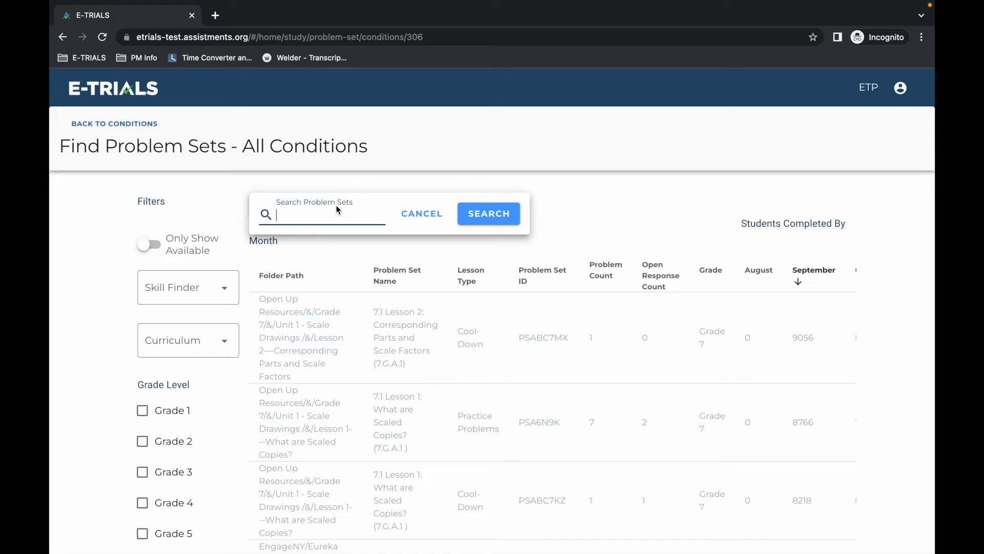
type("fractions")
left_click(493, 214)
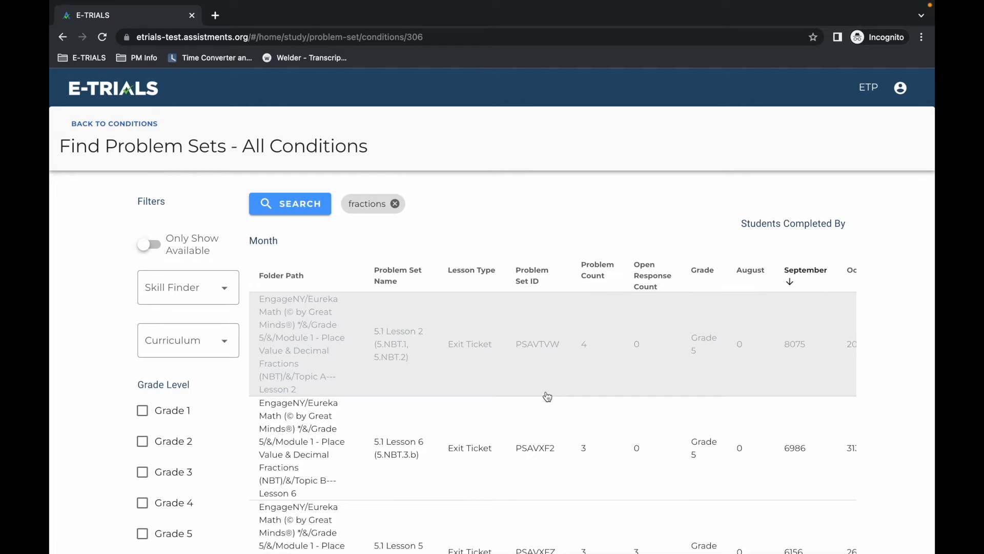
- Examine the monthly student completion figures of the fractions problem sets from August to June
scroll(546, 396, "down", 1)
scroll(707, 426, "right", 3)
scroll(729, 426, "right", 6)
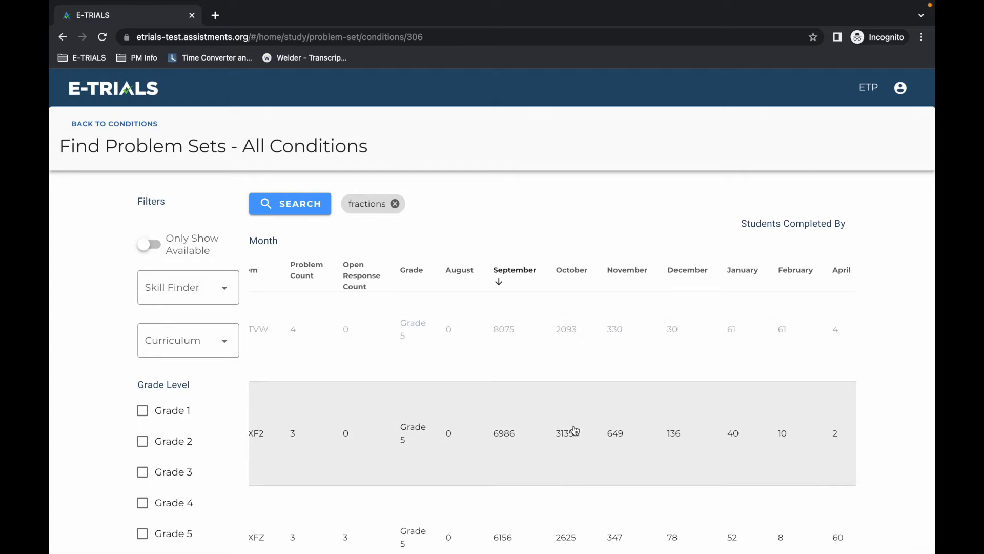
scroll(719, 455, "right", 4)
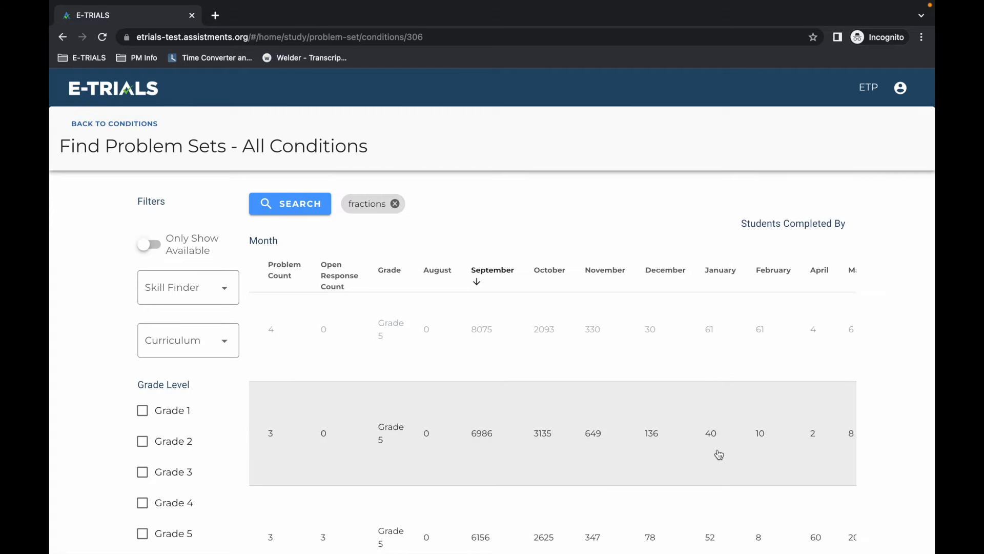
scroll(720, 454, "right", 2)
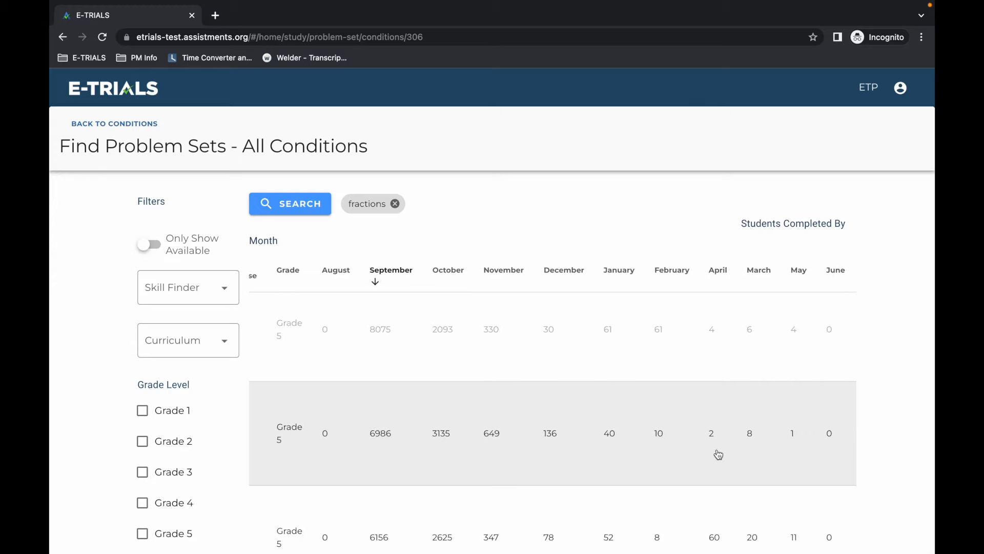
scroll(717, 455, "down", 1)
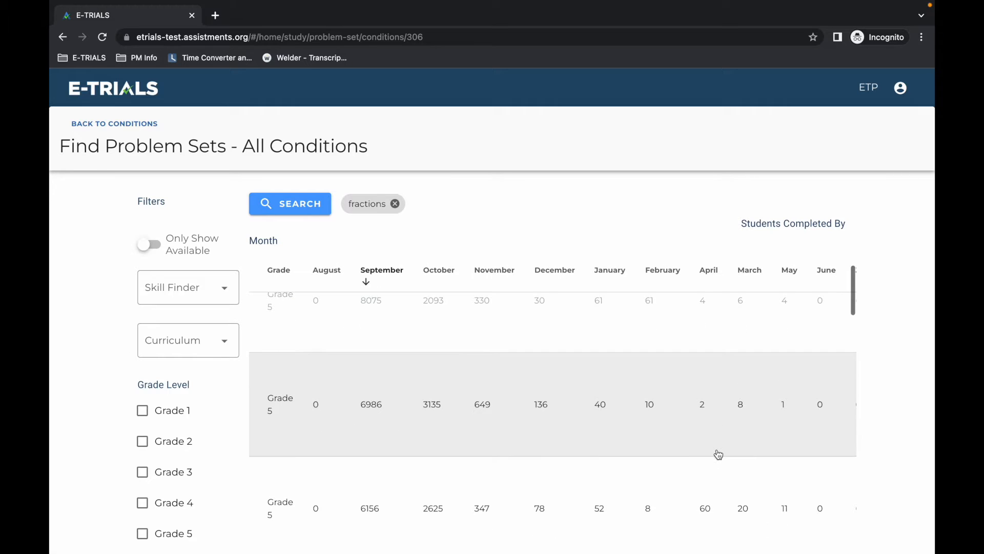
scroll(601, 402, "right", 1)
scroll(600, 402, "left", 5)
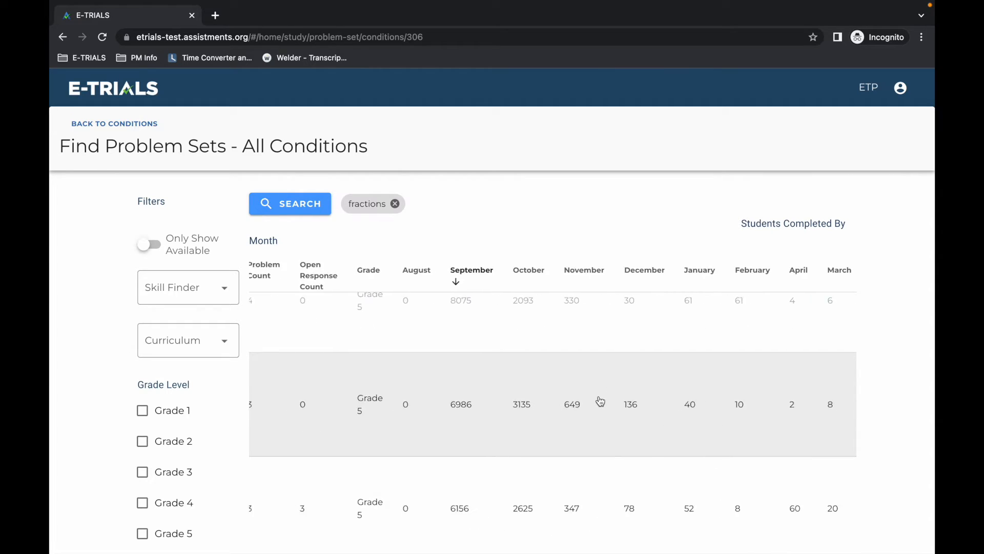
scroll(588, 399, "left", 12)
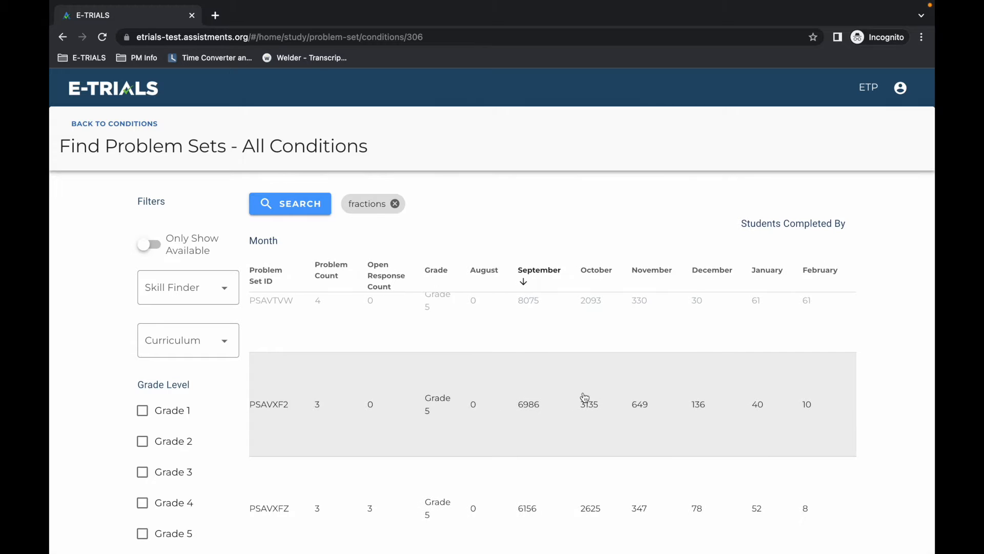
scroll(585, 397, "left", 1)
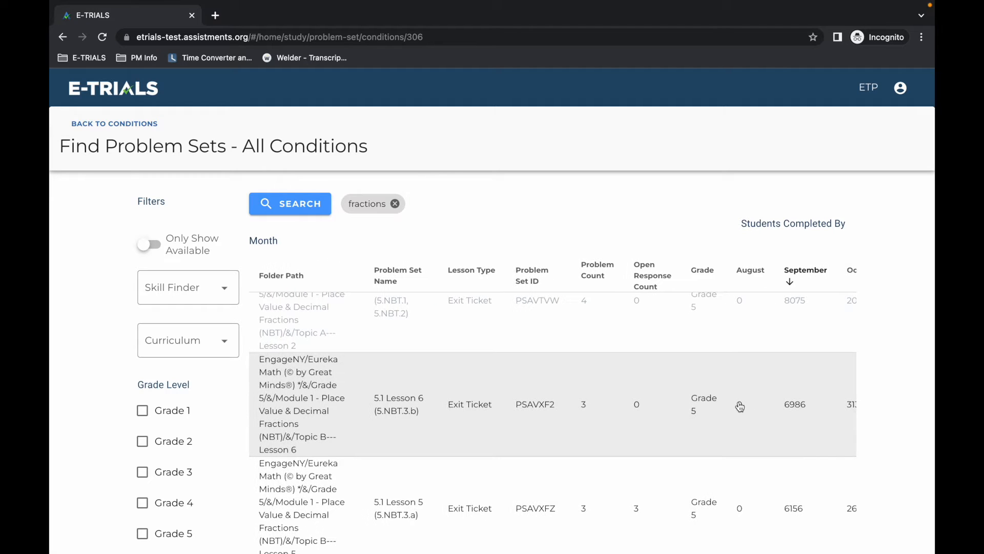
- Filter the problem sets by the Kendall Hunt Illustrative Mathematics curriculum and Grade 6
left_click(216, 338)
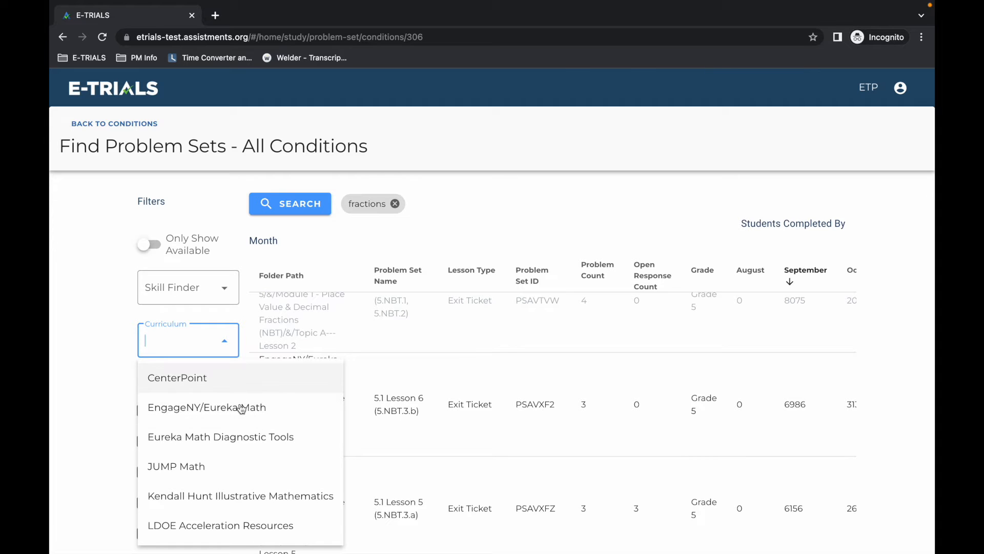
left_click(253, 496)
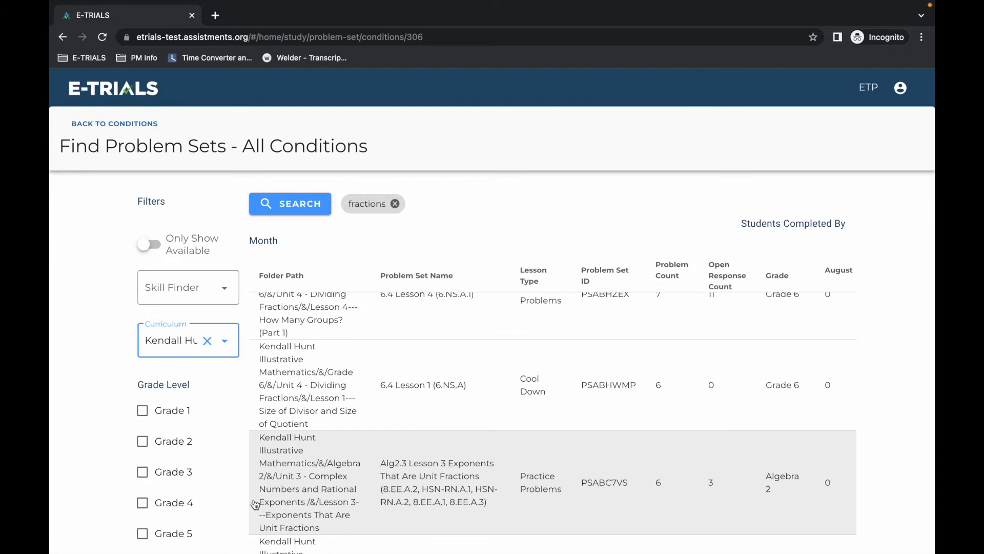
scroll(177, 453, "down", 2)
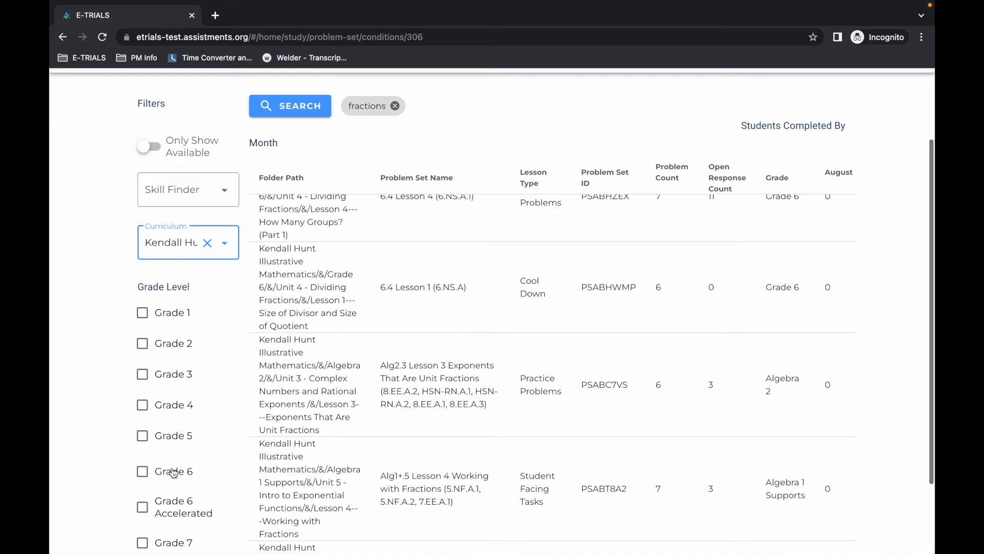
left_click(172, 470)
- Look through the skills offered by the Skill Finder filter and review the filtered problem sets
scroll(176, 358, "up", 1)
left_click(179, 254)
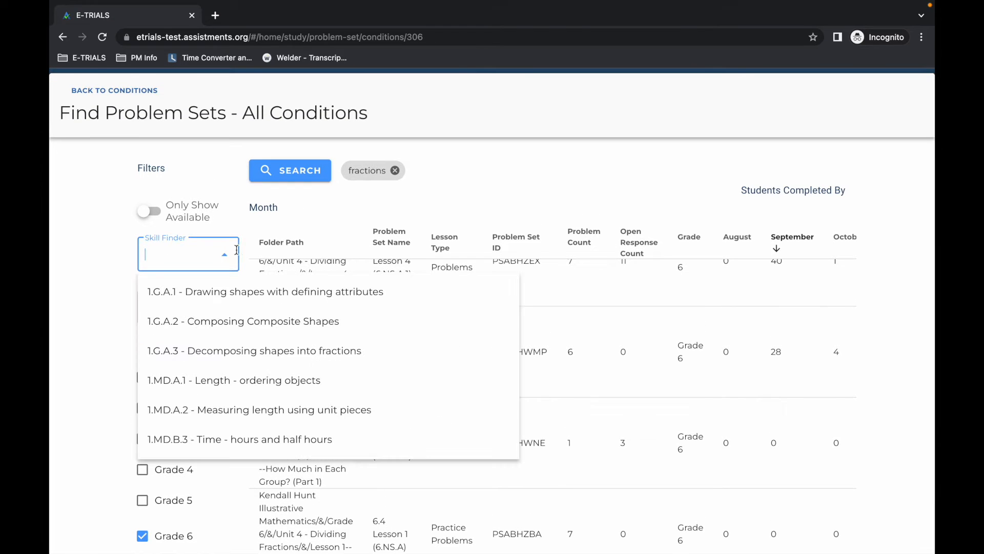
scroll(353, 389, "down", 2)
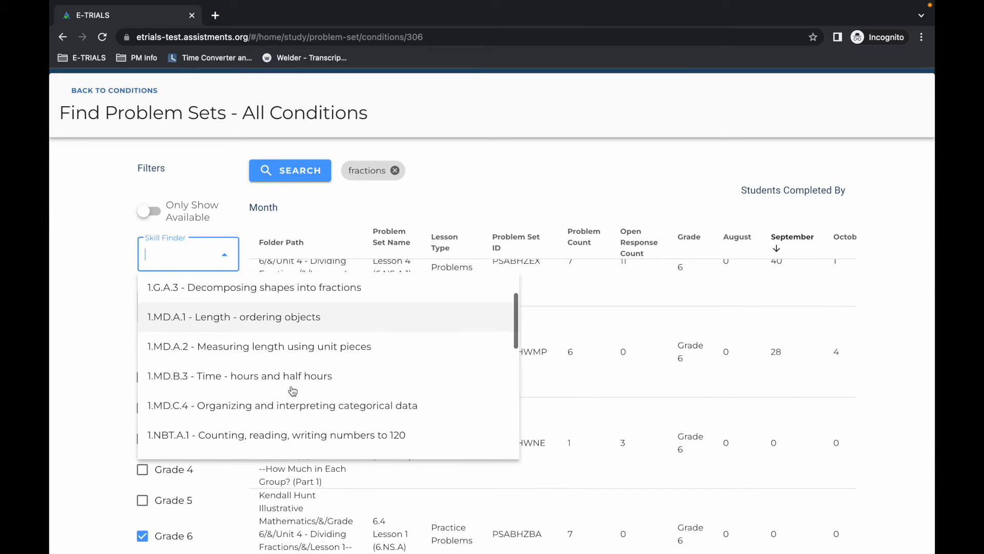
scroll(350, 398, "down", 1)
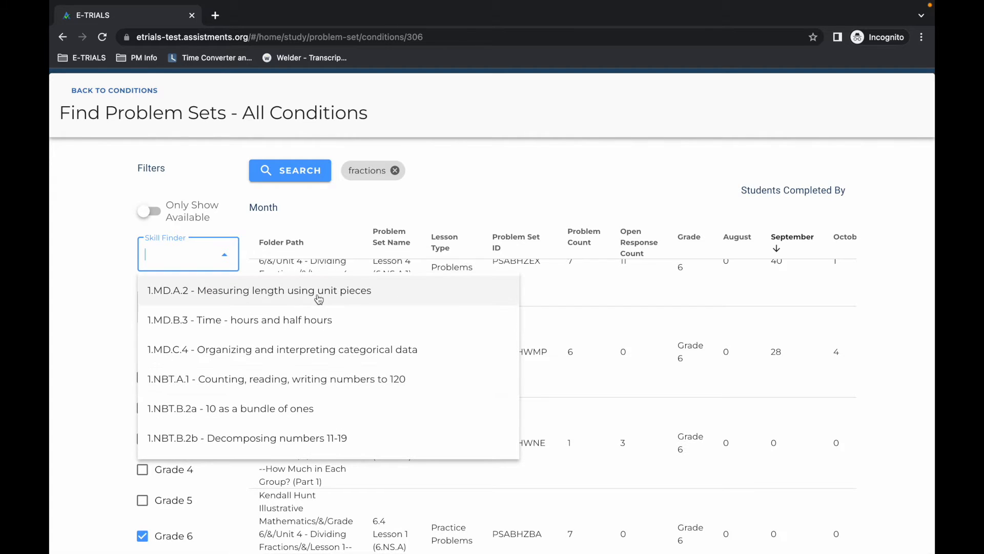
left_click(105, 295)
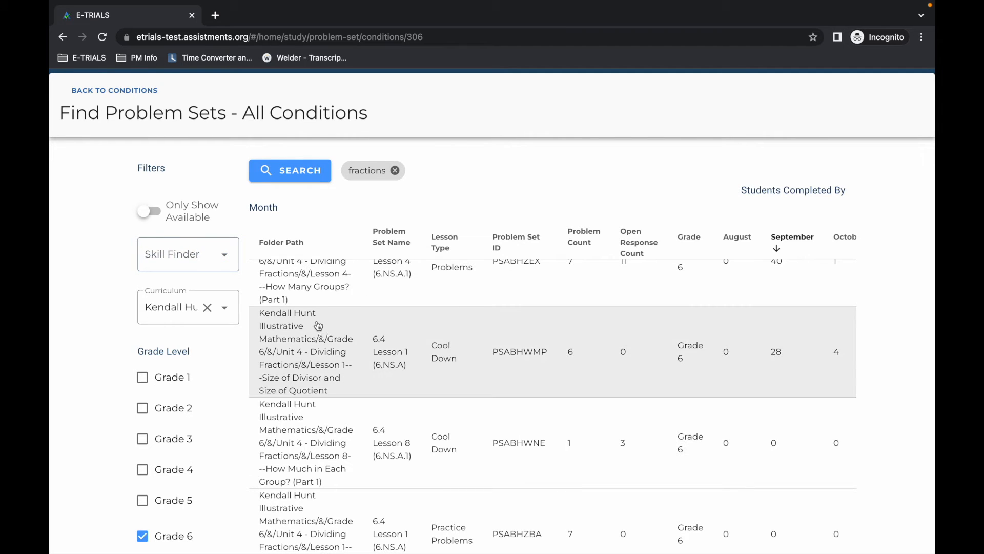
scroll(321, 328, "up", 1)
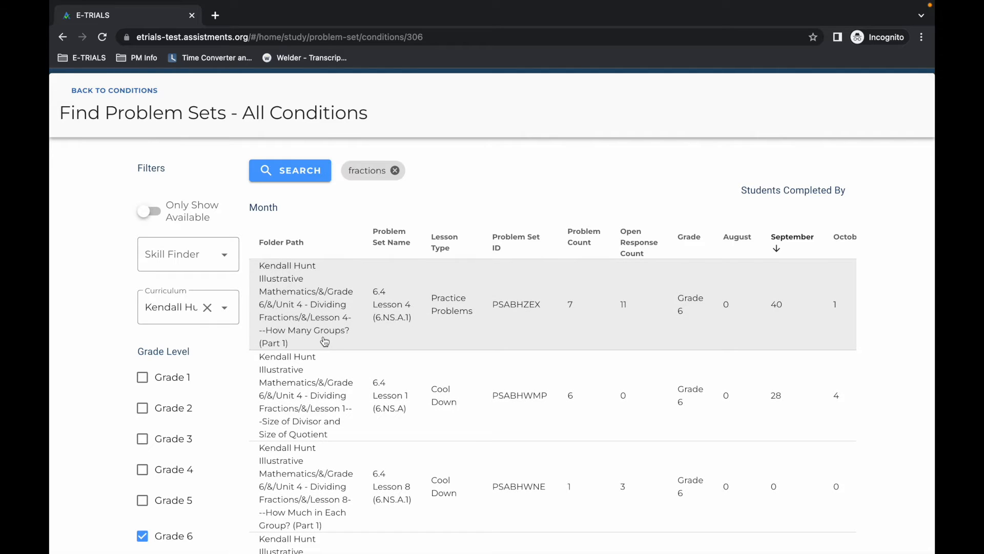
- Clear the curriculum and Grade 6 filters from the problem set search
left_click(206, 310)
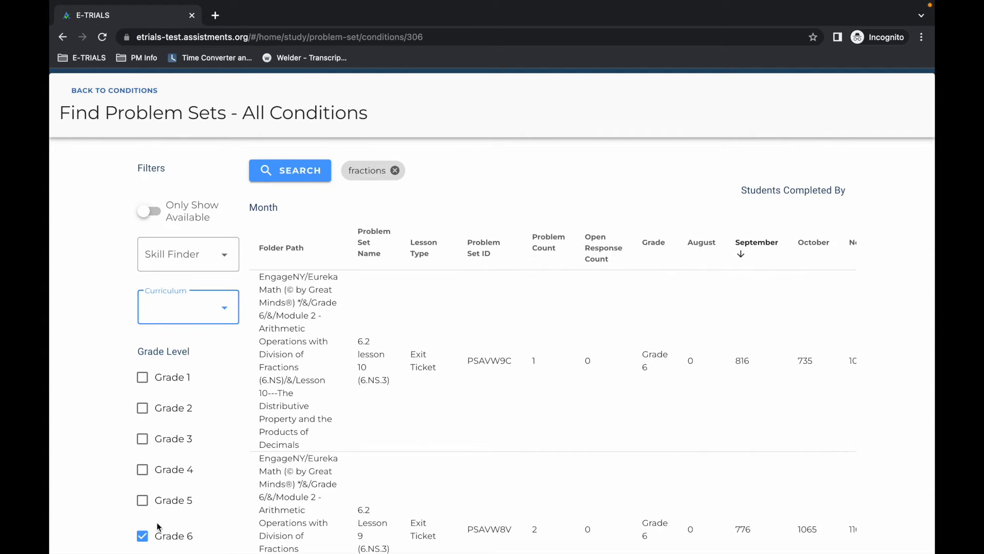
scroll(158, 441, "down", 3)
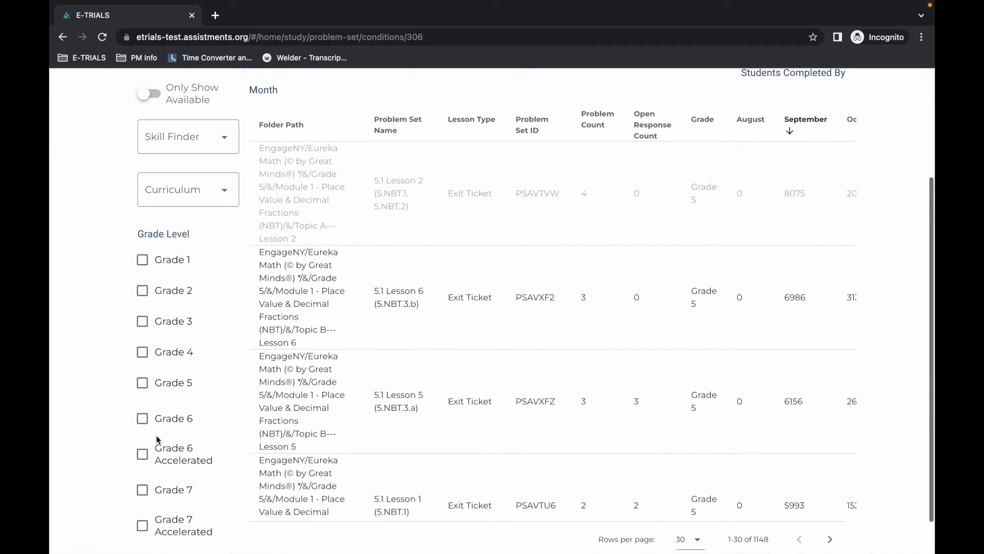
scroll(158, 441, "up", 4)
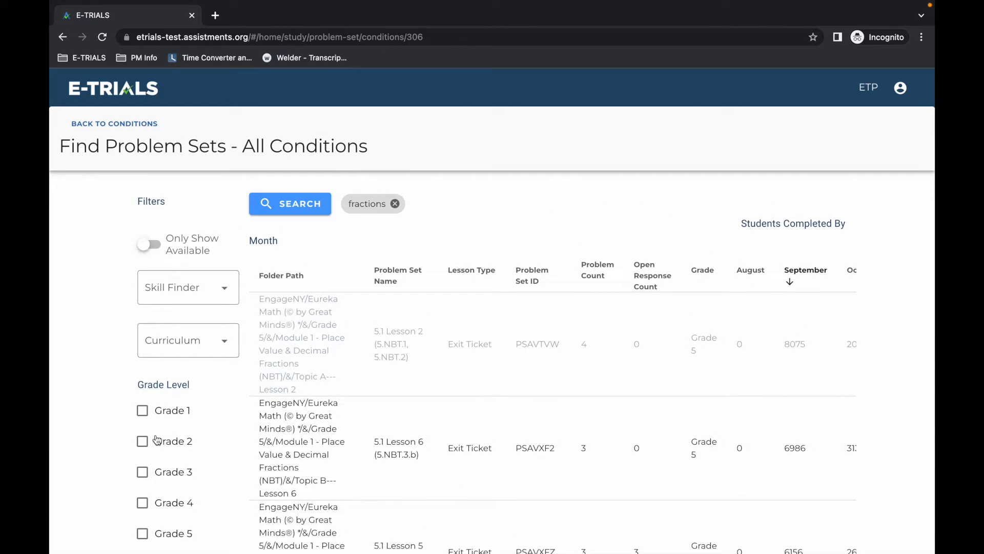
- Restrict the fractions problem sets to only those available
left_click(163, 249)
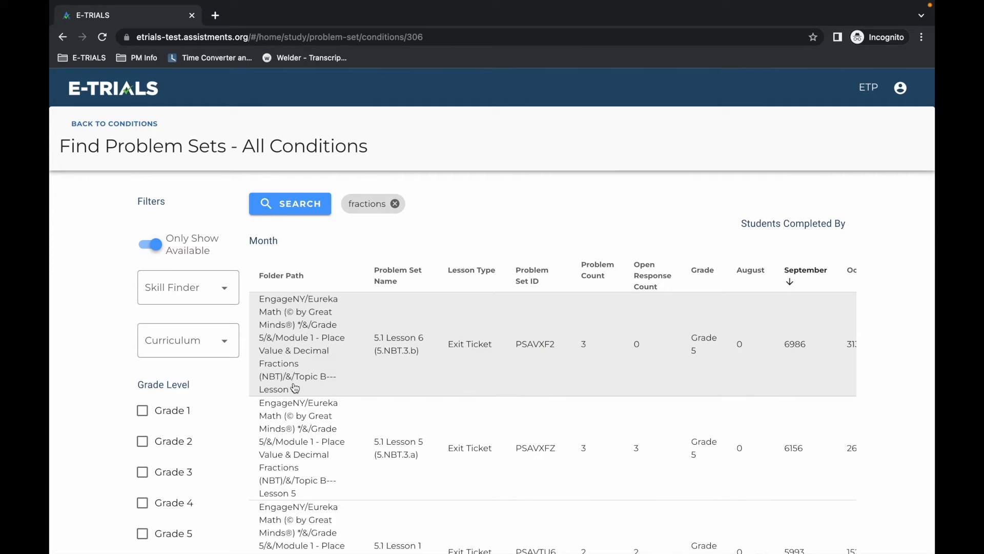
left_click(159, 247)
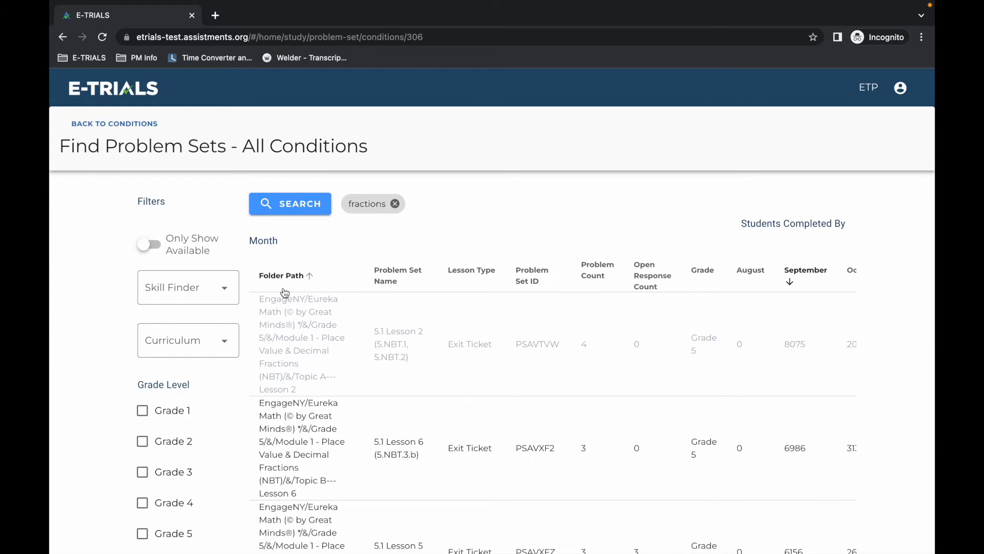
left_click(148, 251)
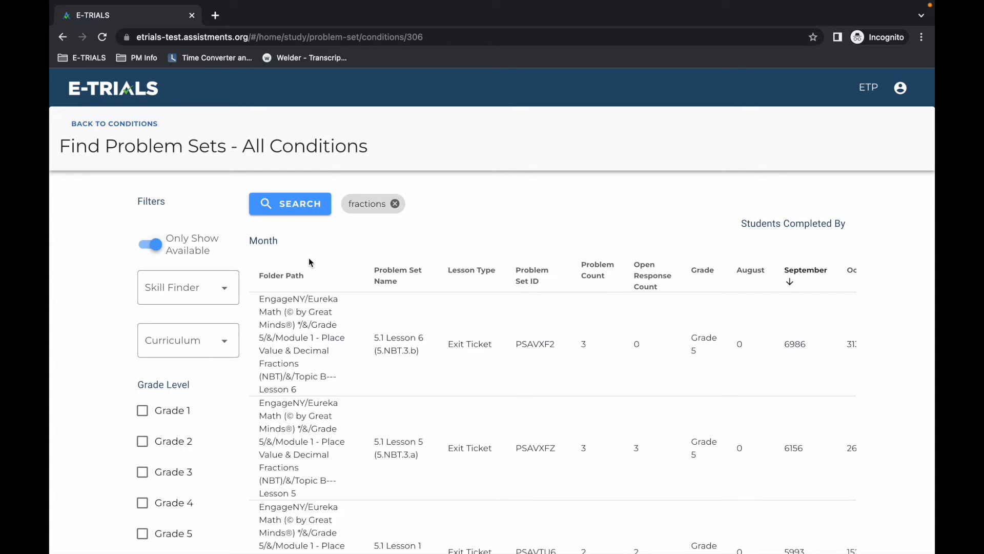
- Preview the problems in problem set 5.1 Lesson 5 (5.NBT.3.a) and close the preview without using it
left_click(325, 428)
scroll(541, 325, "down", 2)
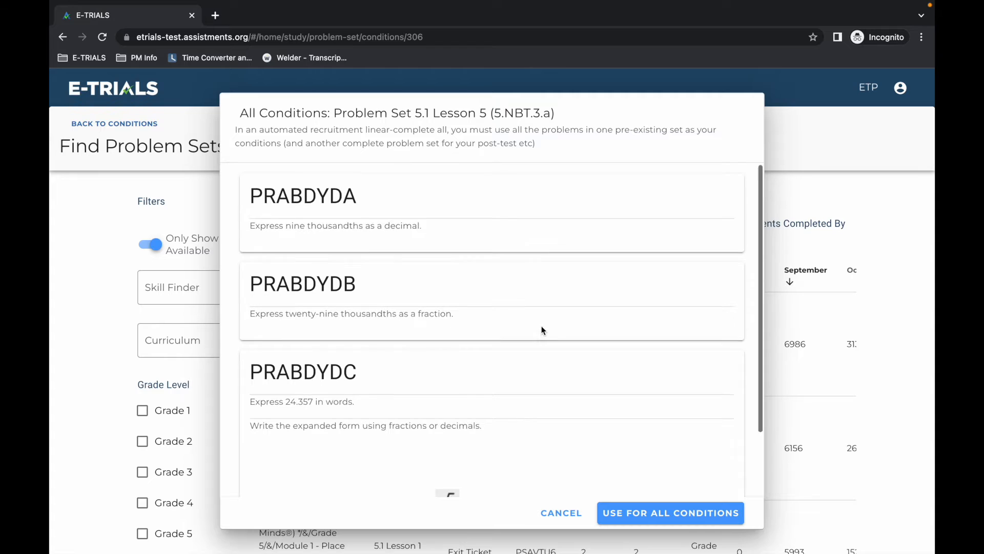
scroll(541, 325, "up", 2)
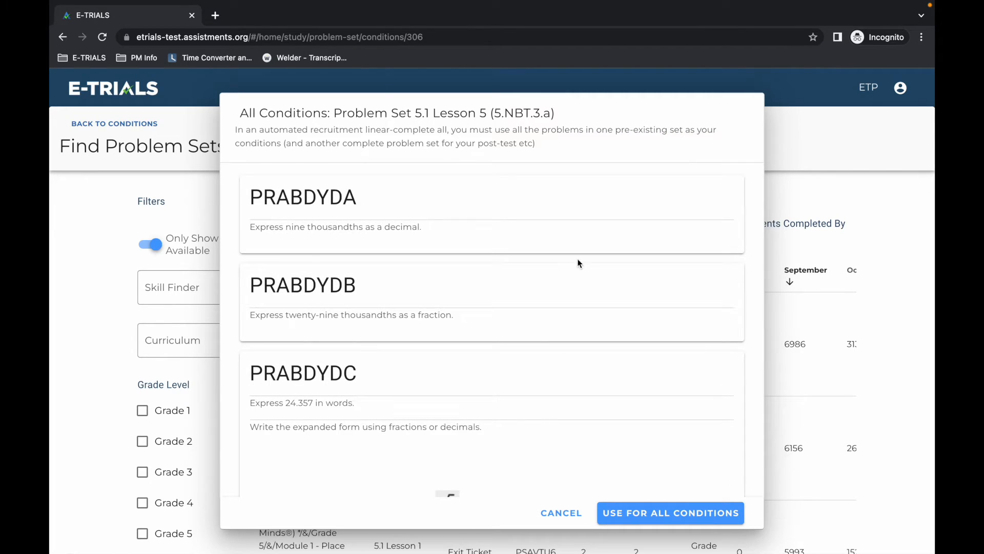
left_click(563, 515)
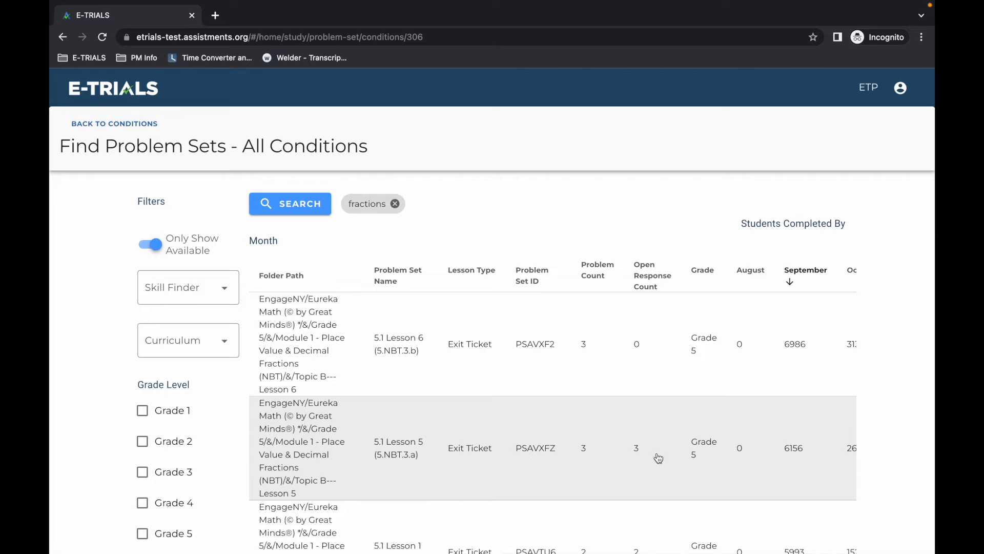
- Use problem set 5.1 Lesson 9 (5.NBT.2, 5.NBT.3.a) for all conditions
scroll(659, 458, "down", 5)
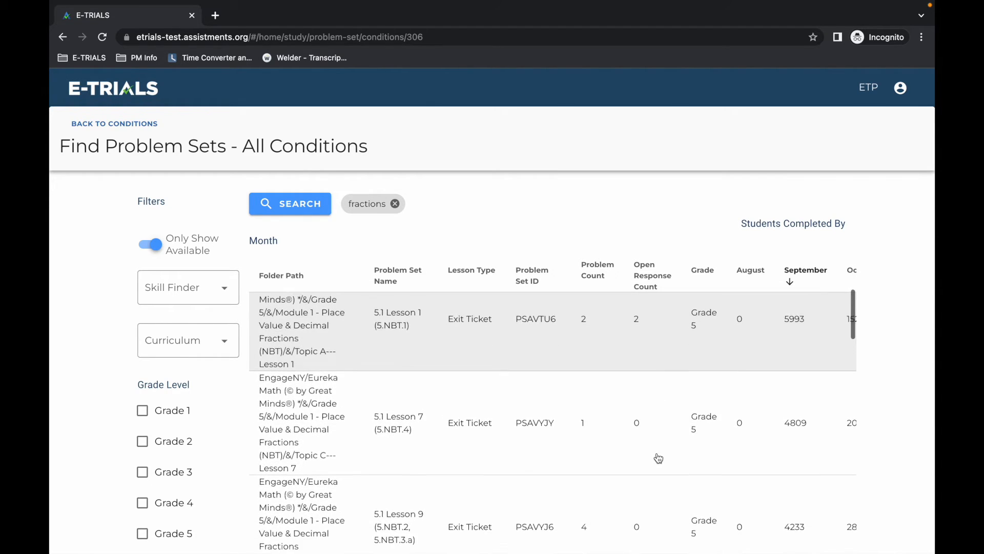
scroll(658, 458, "down", 2)
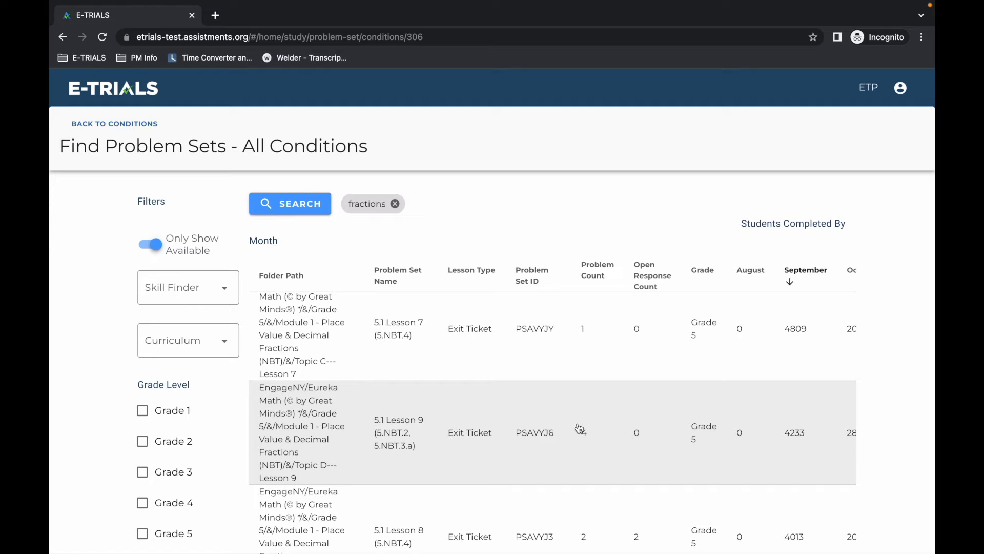
left_click(314, 428)
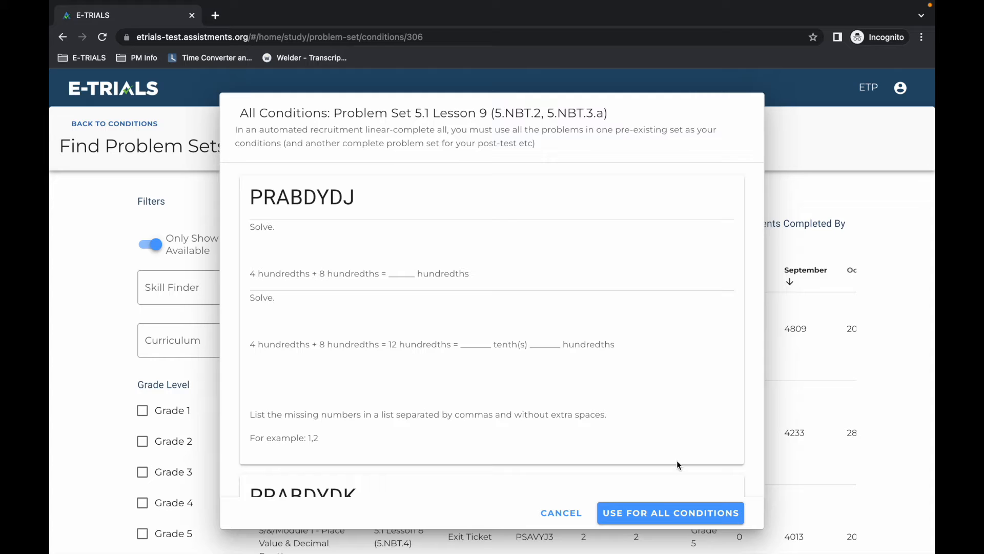
left_click(658, 509)
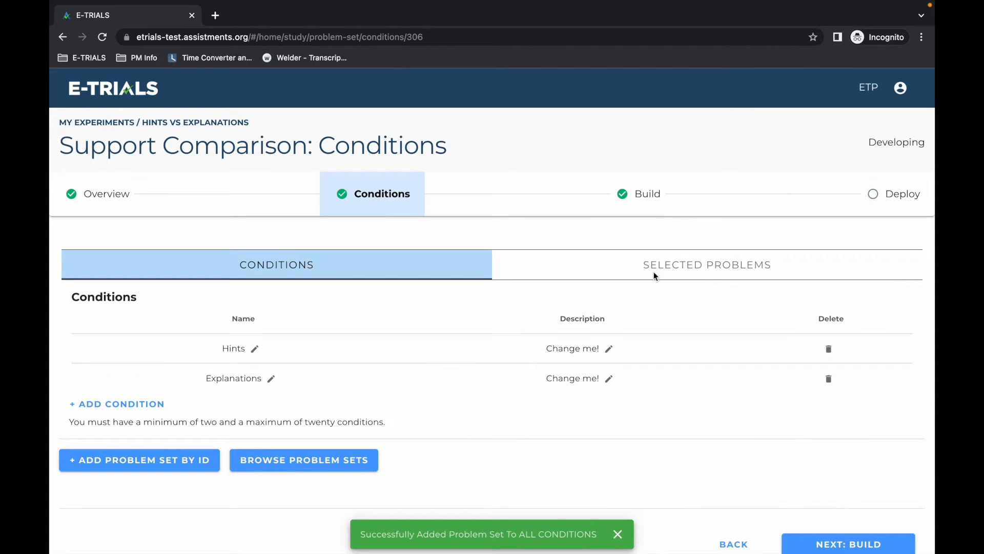
- Browse the problem sets again and use 5.1 Lesson 12 (5.NBT.A.2, 5.NBT.B.7) for all conditions
left_click(353, 459)
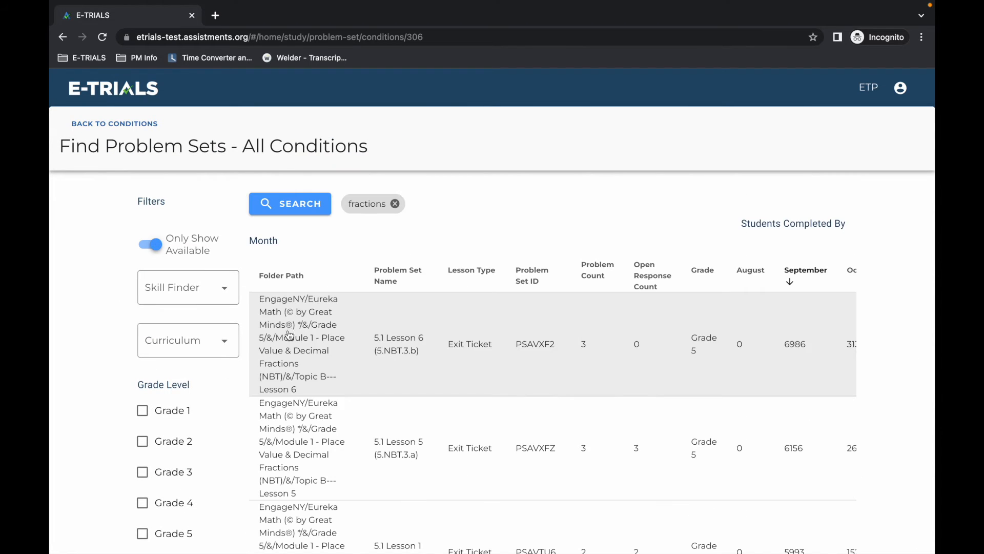
scroll(413, 485, "down", 8)
scroll(412, 485, "down", 3)
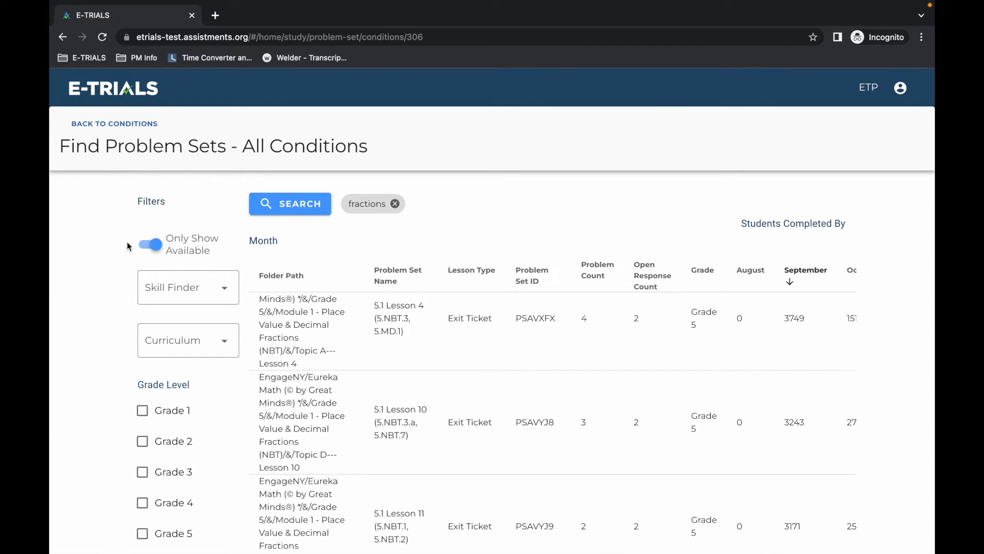
scroll(318, 500, "down", 3)
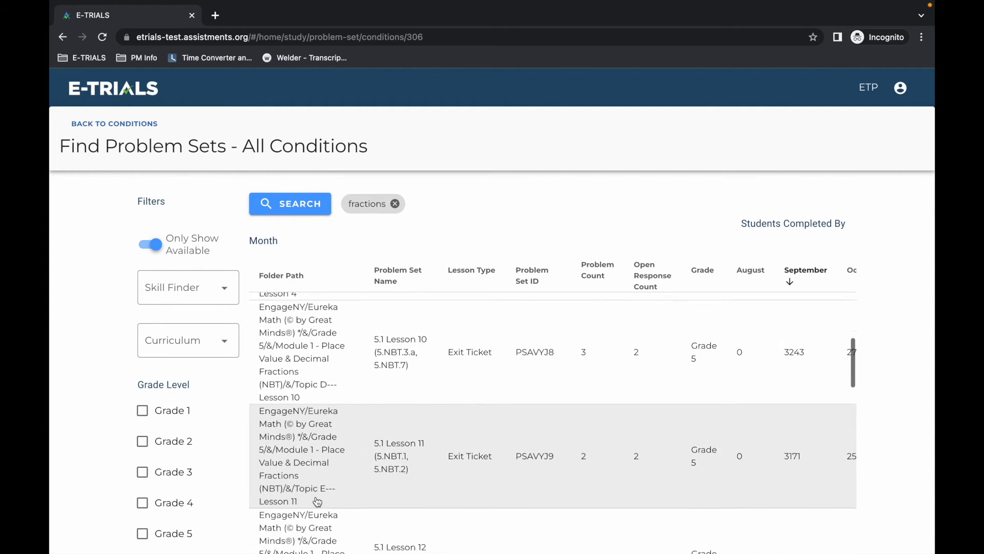
left_click(309, 477)
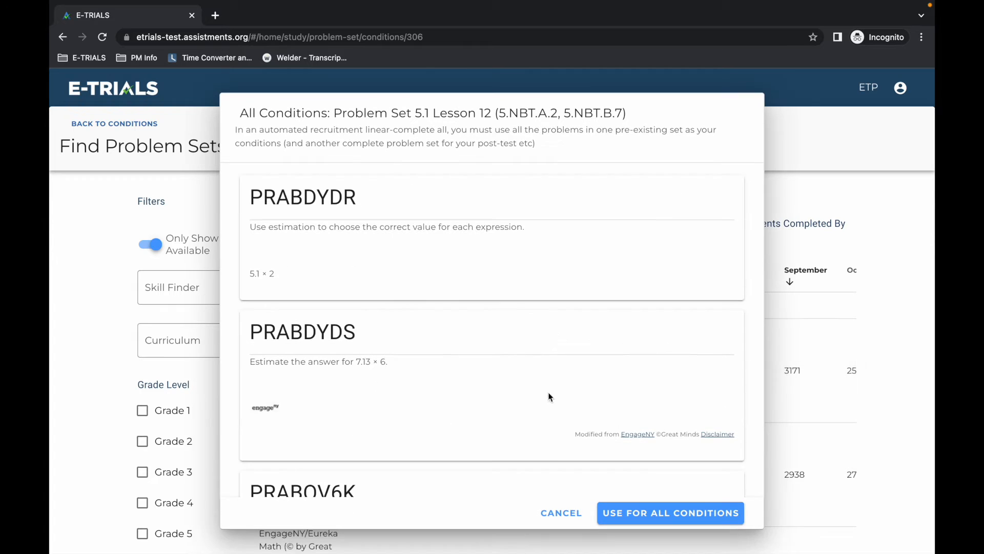
left_click(670, 519)
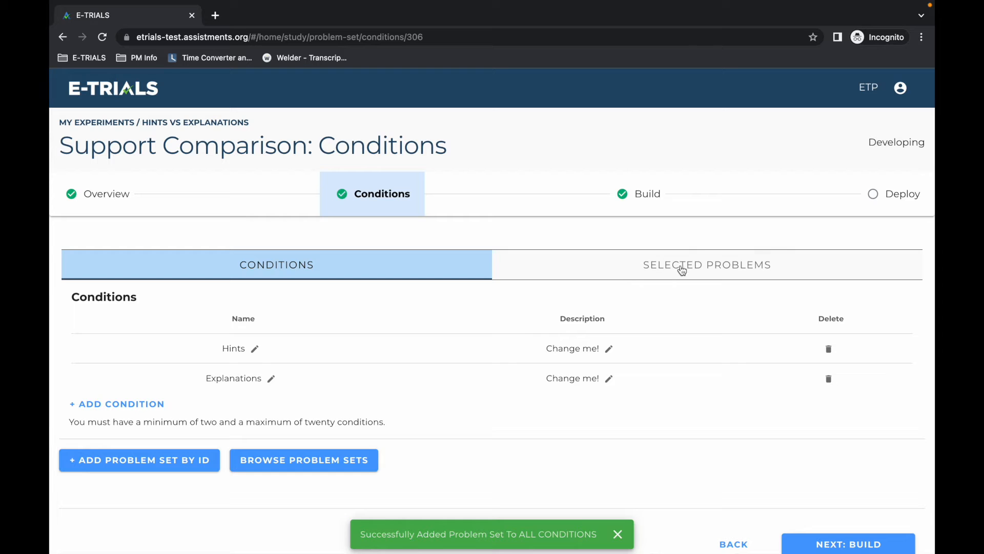
- Review the selected problems in sets PSAVYJ6 and PSAVYKA
left_click(620, 272)
scroll(555, 434, "down", 9)
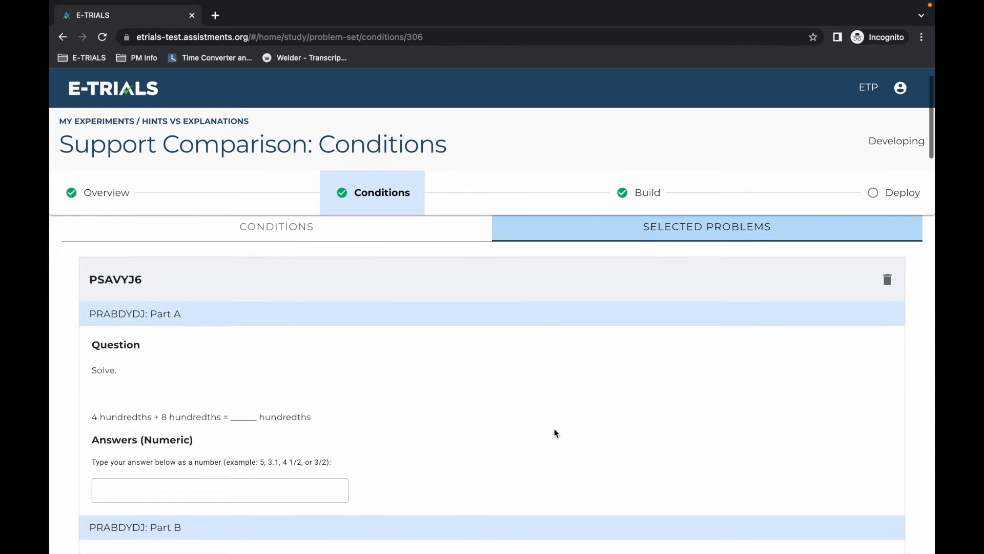
scroll(555, 433, "down", 12)
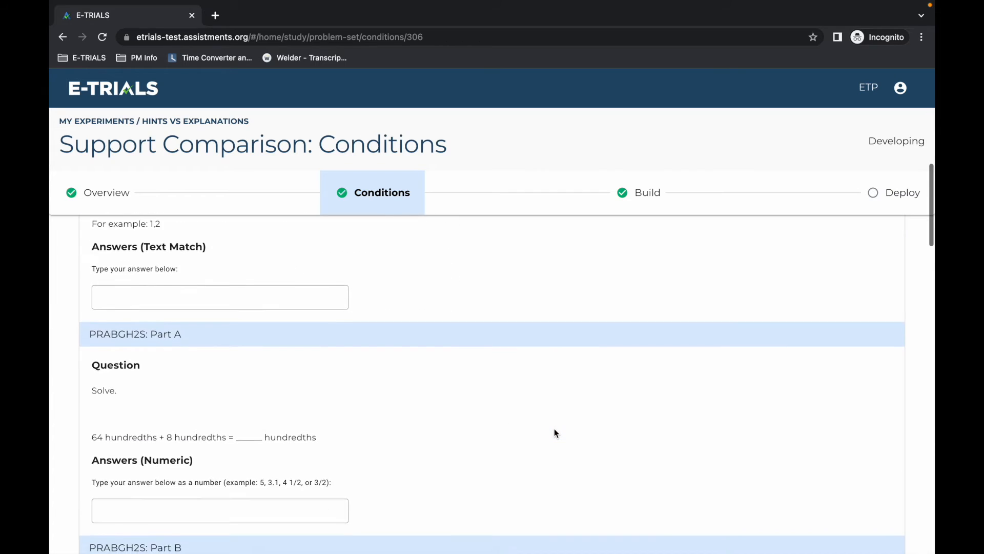
scroll(555, 433, "down", 10)
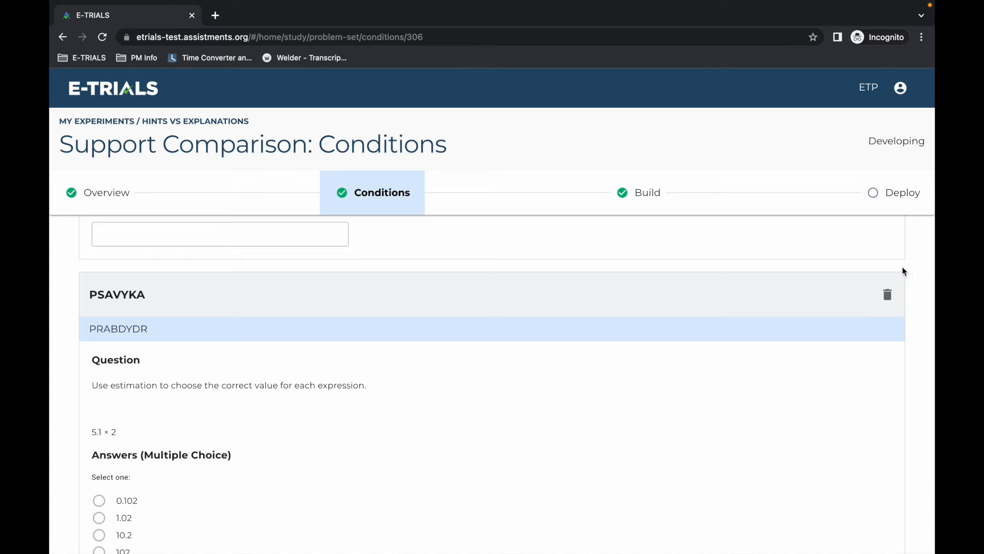
scroll(812, 419, "down", 10)
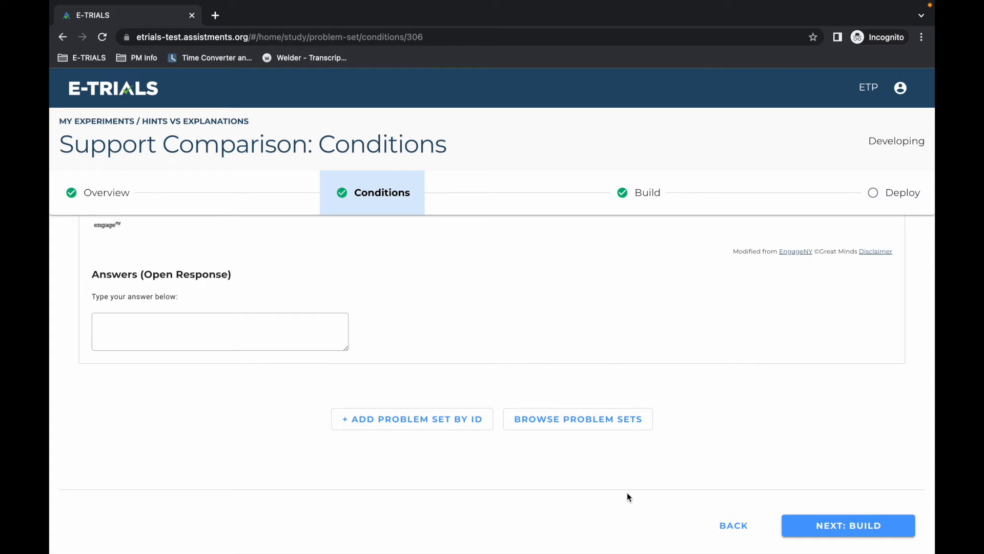
- Proceed to the Build stage and start a hint reading "Hint 1 of 3" for PRABDYDJ Part A in the Hints condition
left_click(830, 529)
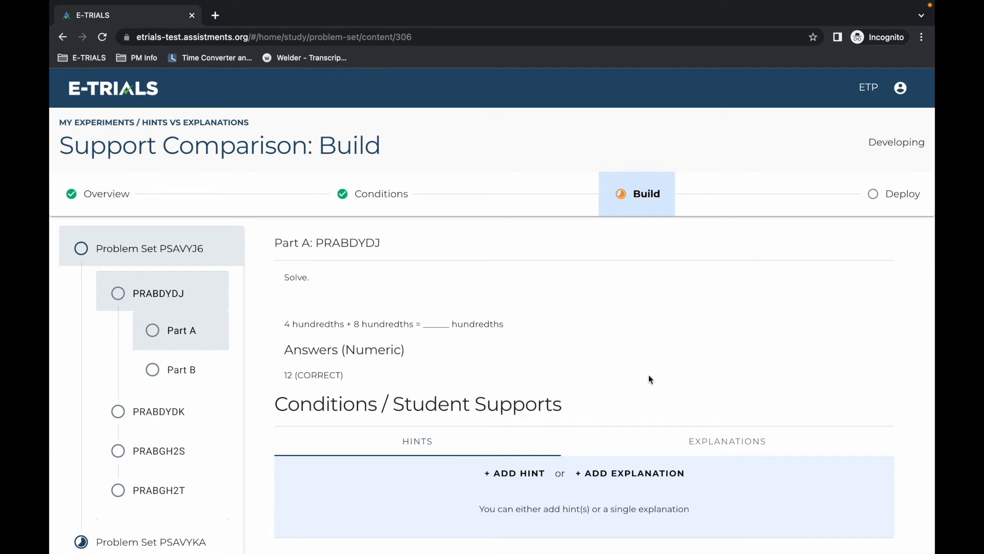
left_click(518, 473)
scroll(576, 313, "down", 4)
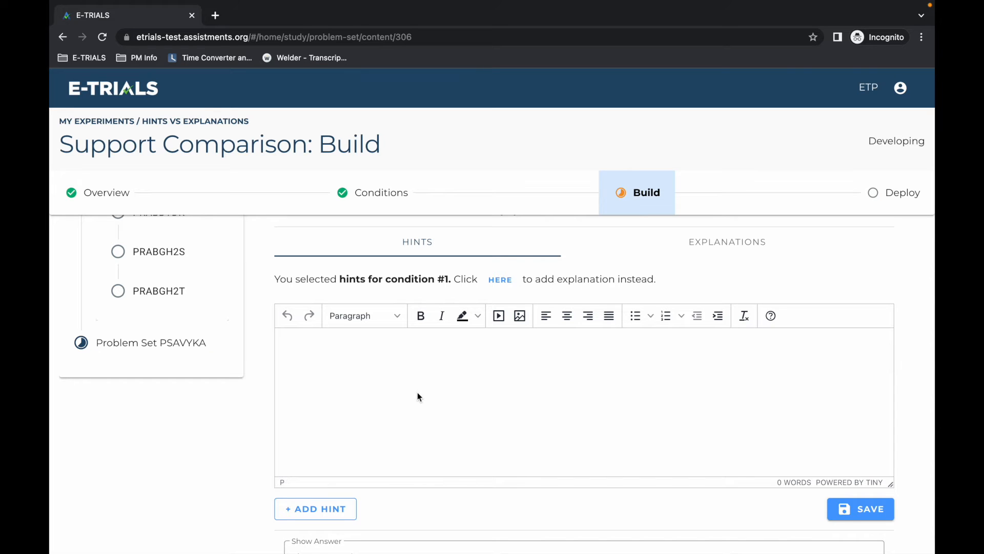
type("Hint 1 of 3")
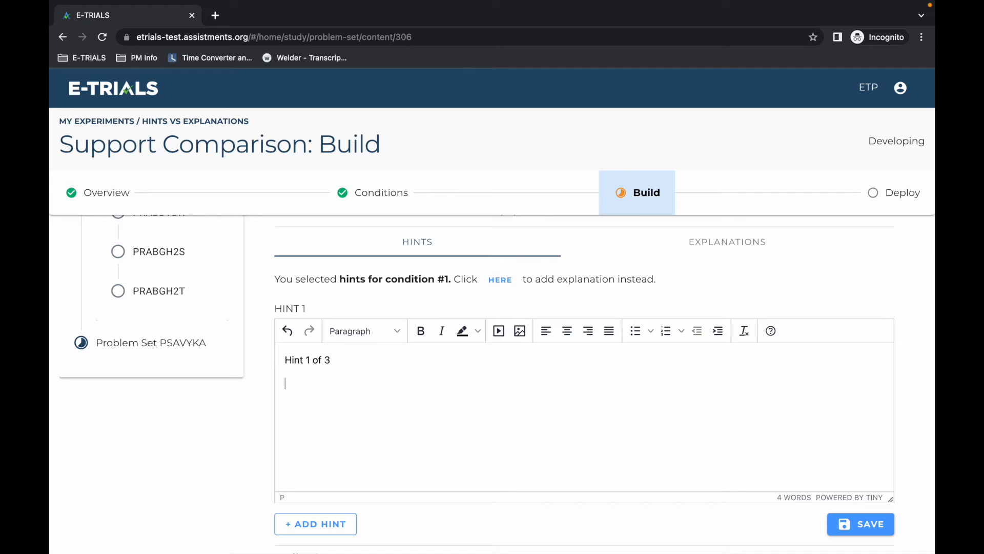
- Upload the shaded rectangles image into Hint 1 below its text and scale the image down slightly
left_click(520, 332)
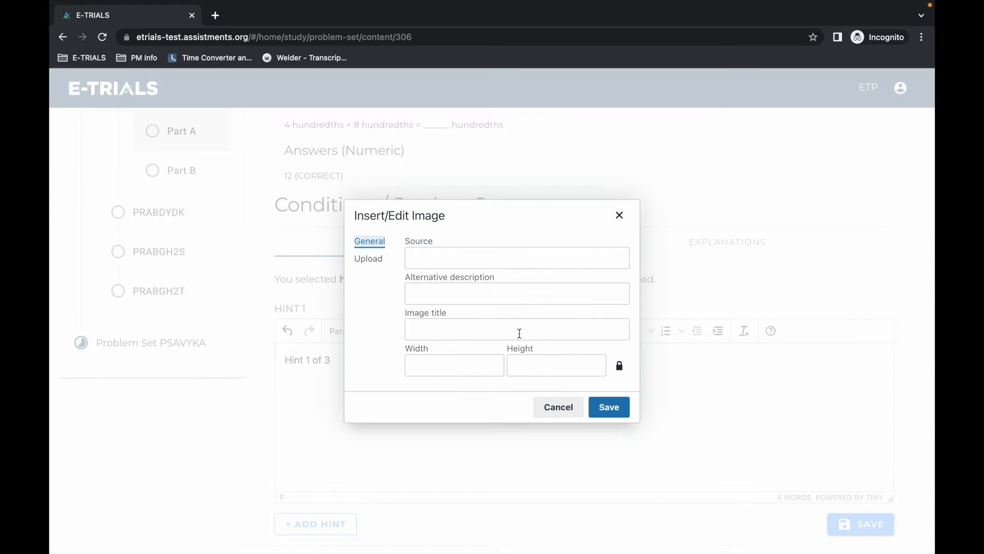
left_click(376, 261)
left_click_drag(799, 195, 489, 311)
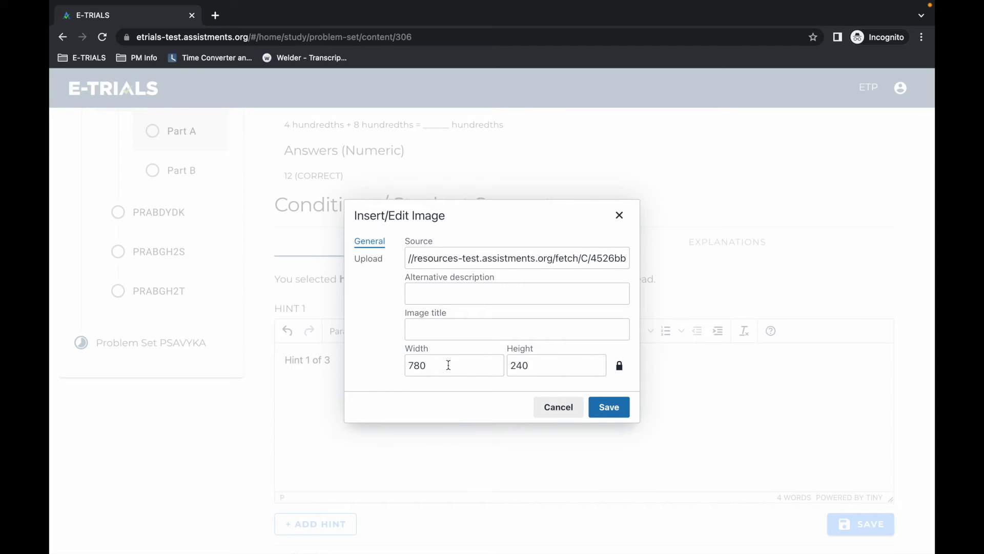
left_click(608, 407)
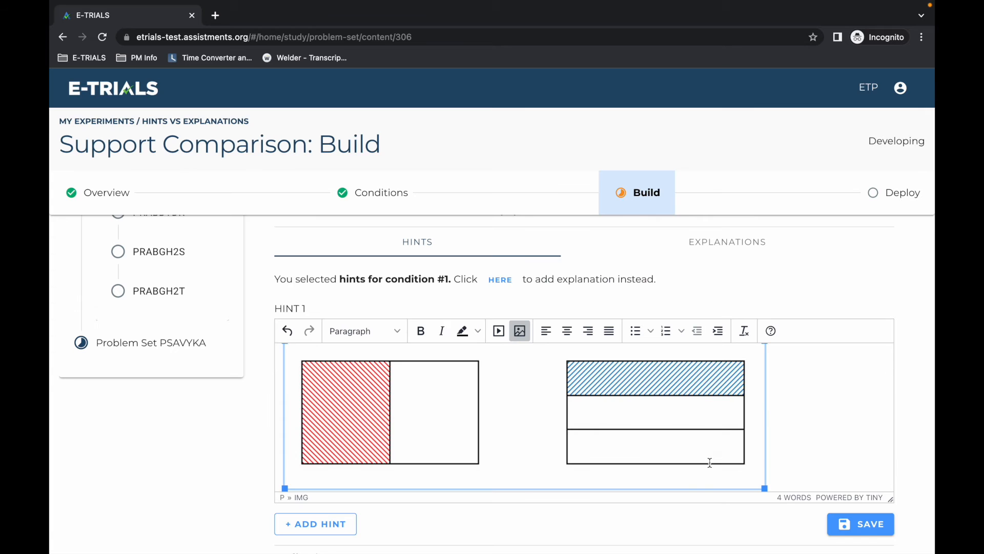
left_click_drag(764, 488, 681, 448)
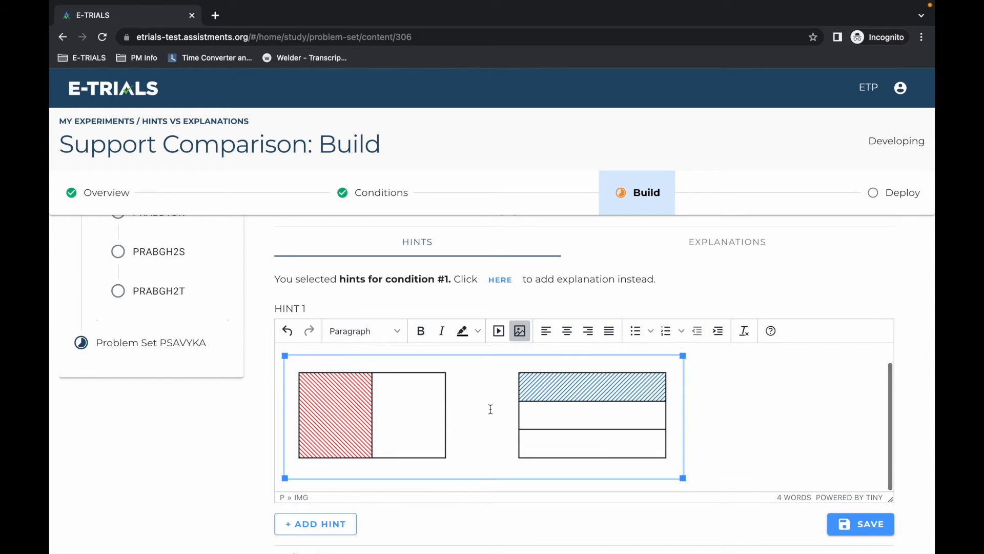
- Add a second hint with the text "Hint 2 of 3" and upload the animated shaded rectangles image into it
left_click(325, 522)
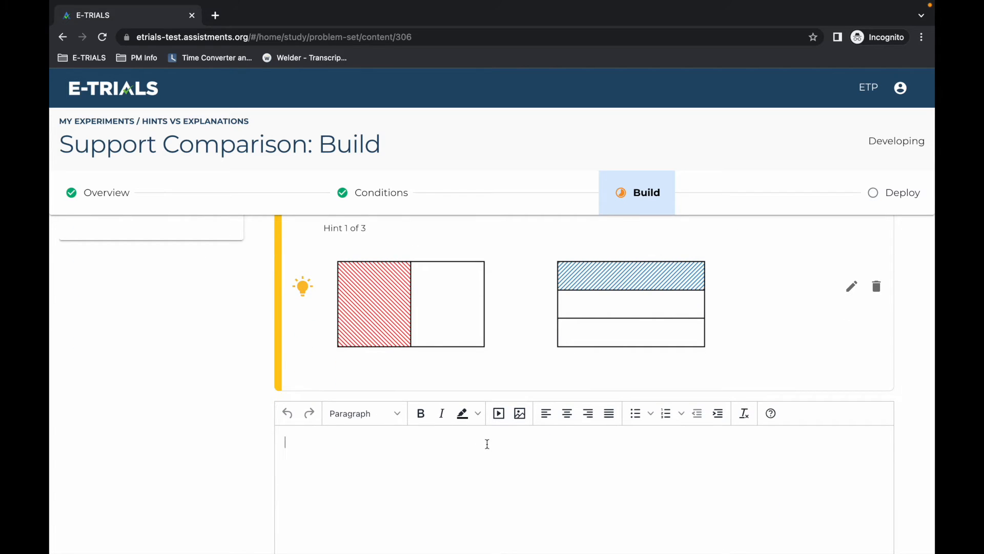
type("Hint 2 of 3")
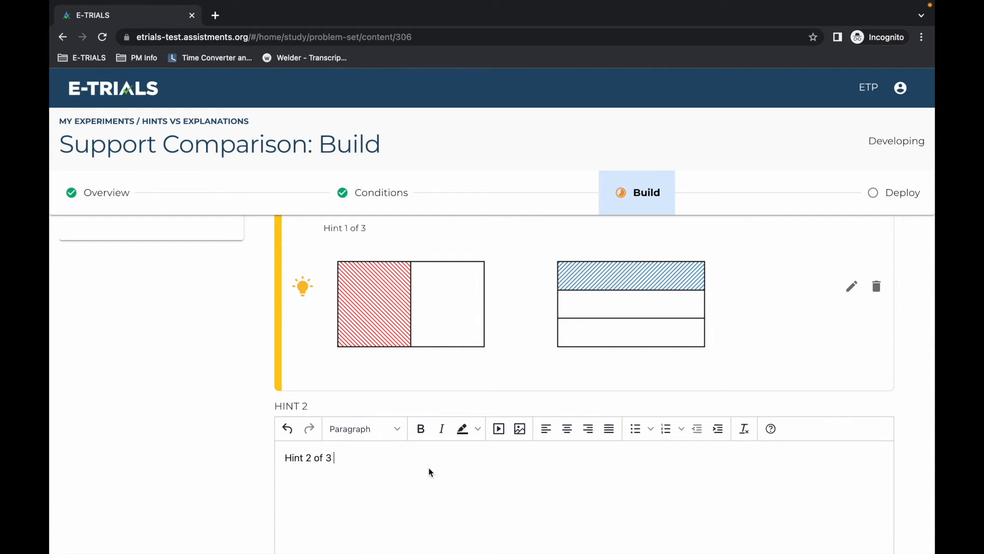
left_click(520, 429)
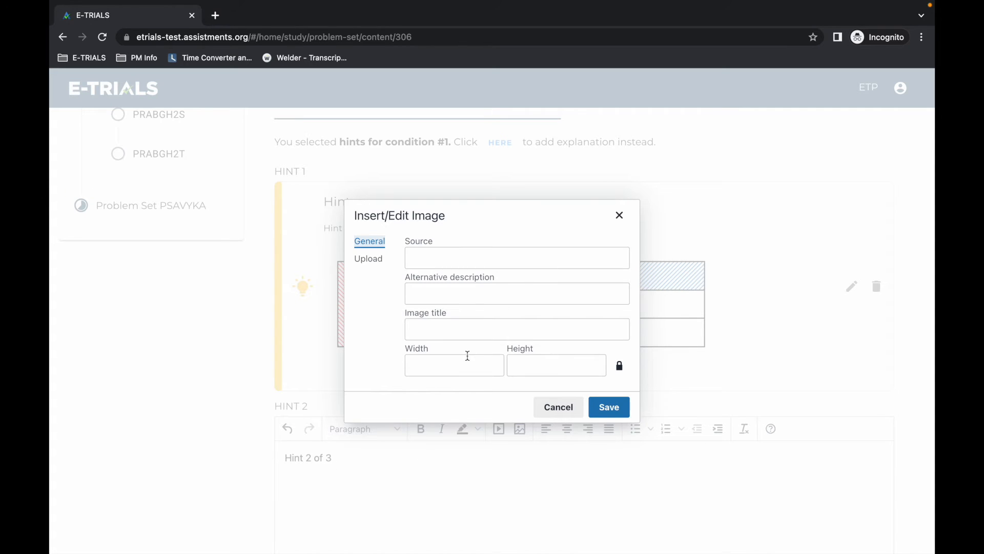
left_click(367, 259)
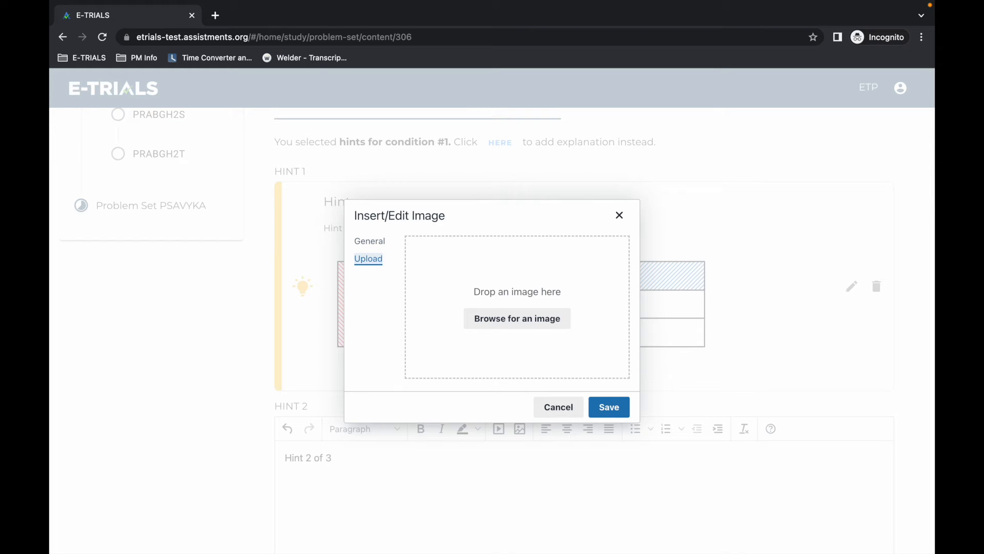
left_click_drag(571, 377, 528, 306)
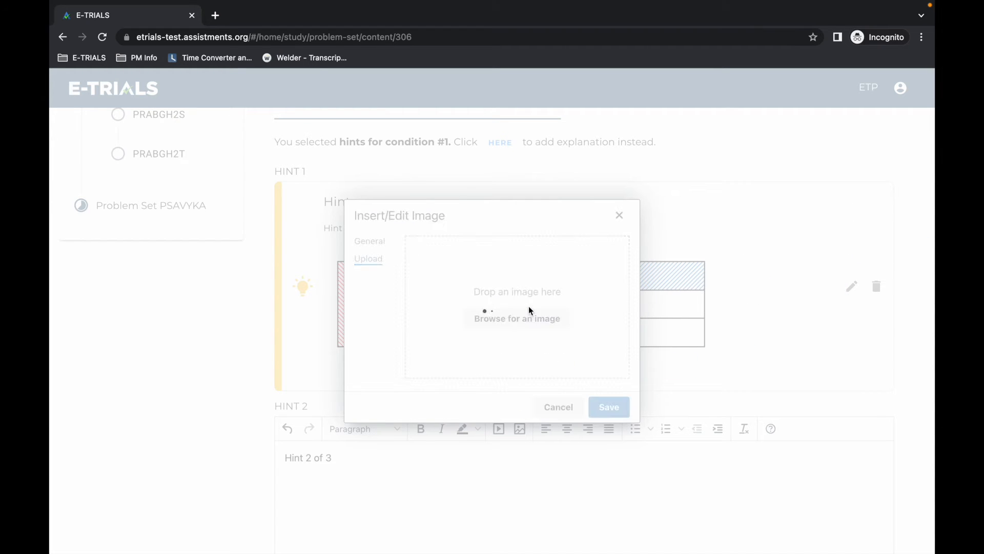
left_click(609, 407)
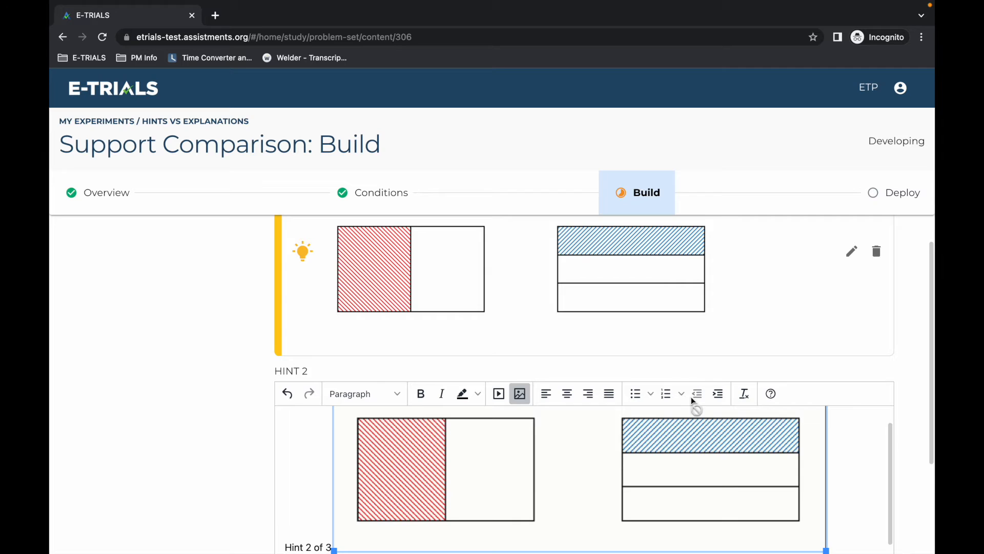
- Move the Hint 2 image onto its own line below the text and open an editor for a third hint
scroll(712, 380, "down", 3)
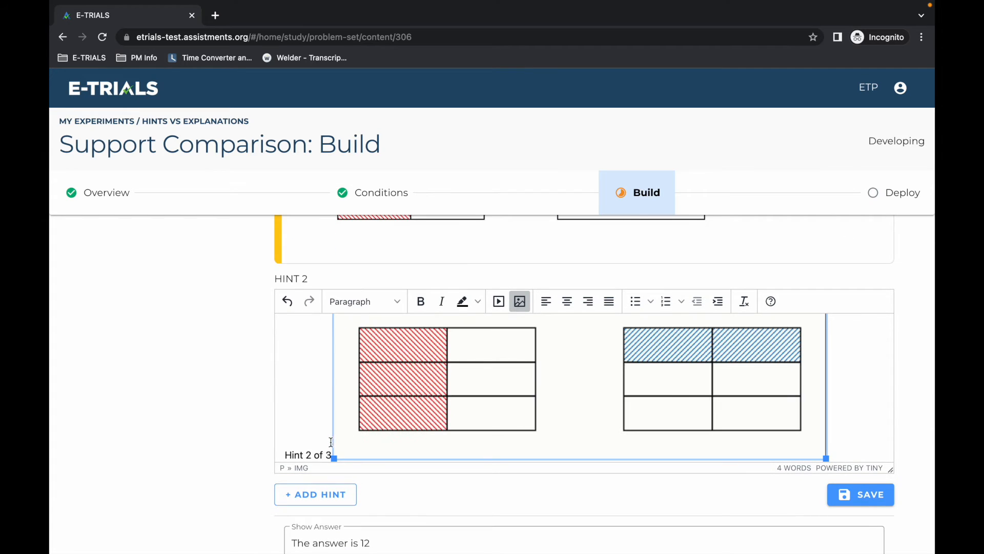
left_click(331, 443)
key("Return")
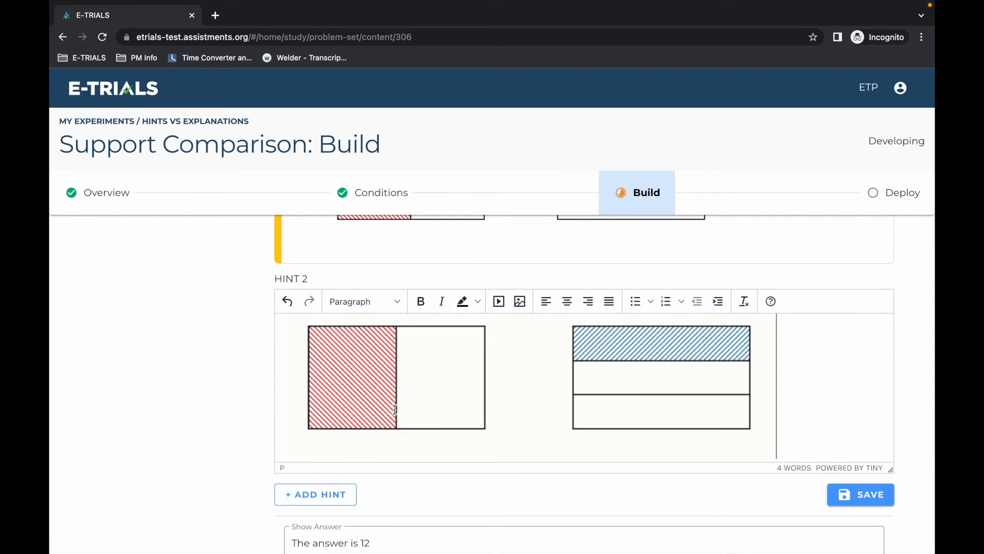
scroll(395, 409, "up", 2)
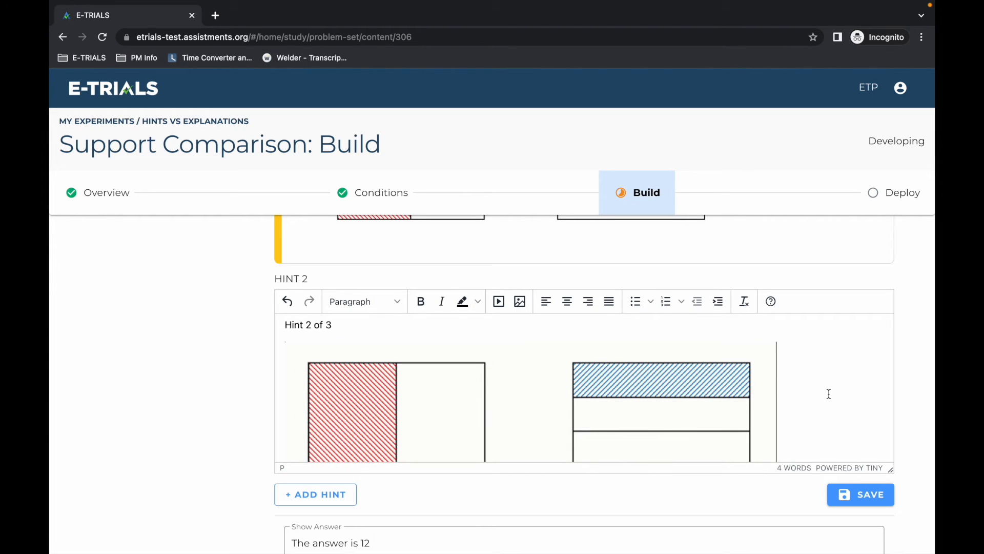
scroll(829, 394, "down", 1)
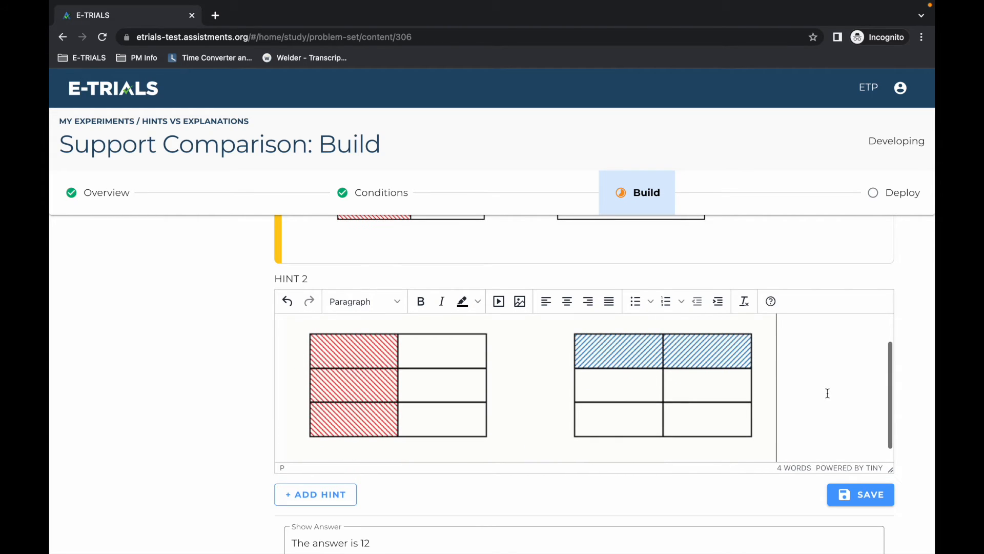
scroll(538, 428, "down", 1)
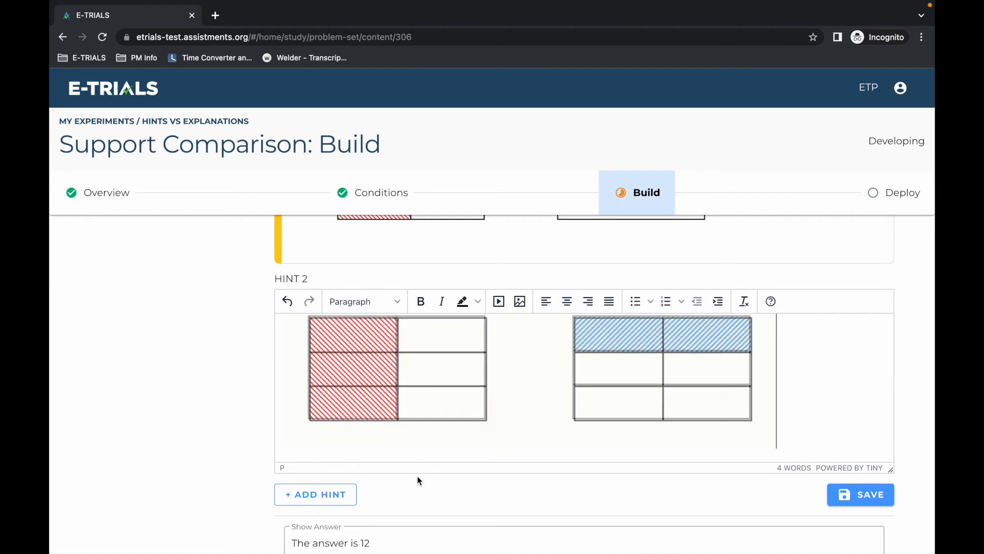
left_click(326, 503)
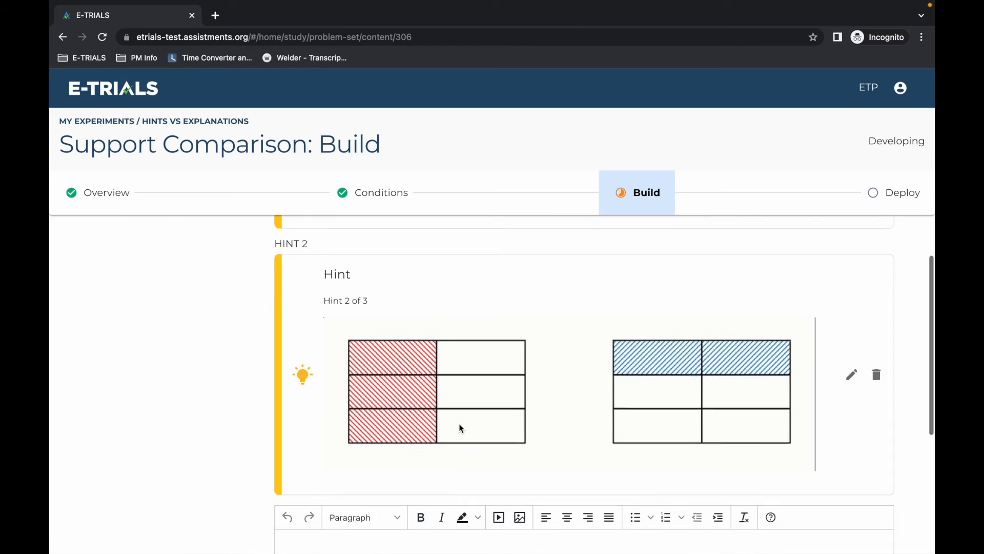
- Enter "Hint 3 of 3" as the third hint's text and upload the animated shaded rectangles image with arrows on the line below
scroll(459, 428, "down", 4)
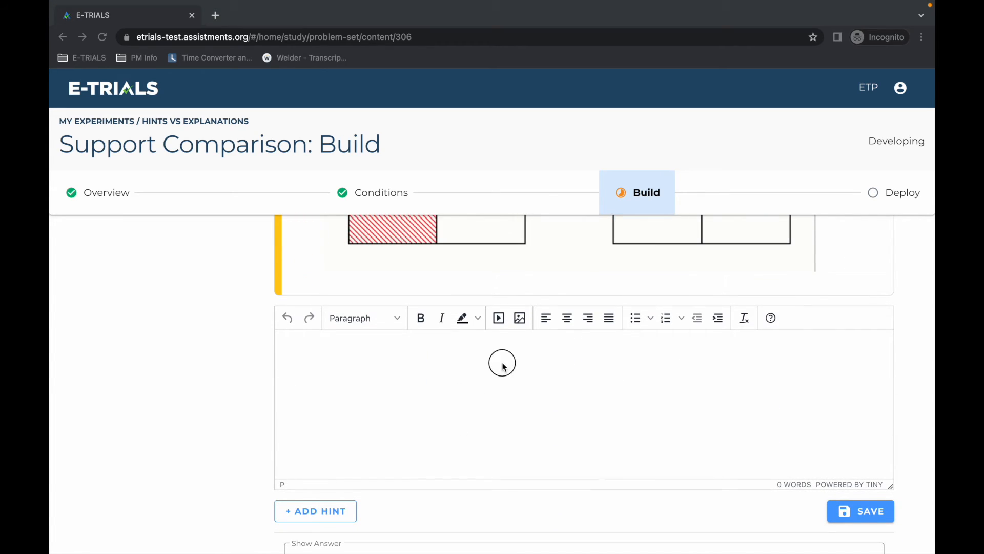
type("Hint 3 of")
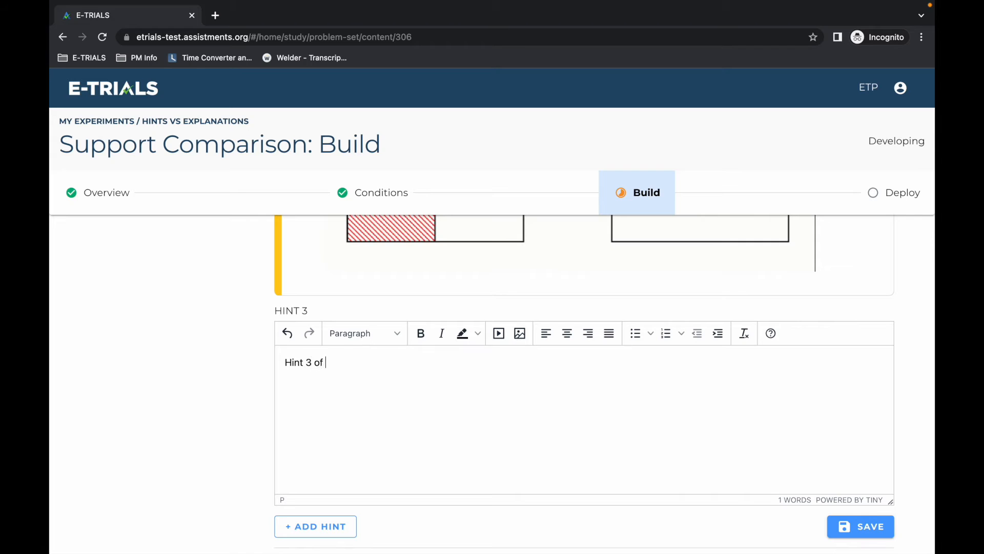
type(" 3")
key("Return")
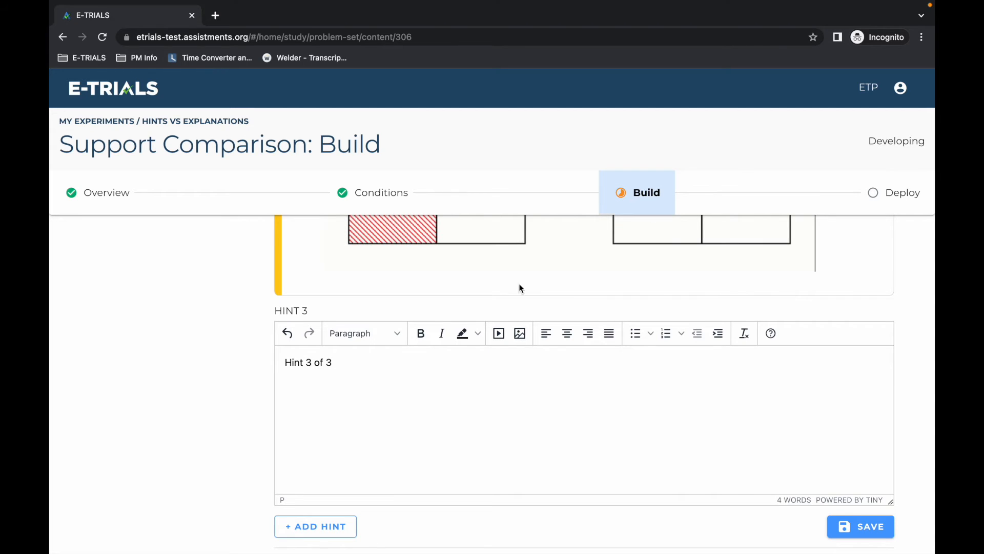
left_click(519, 333)
left_click(369, 258)
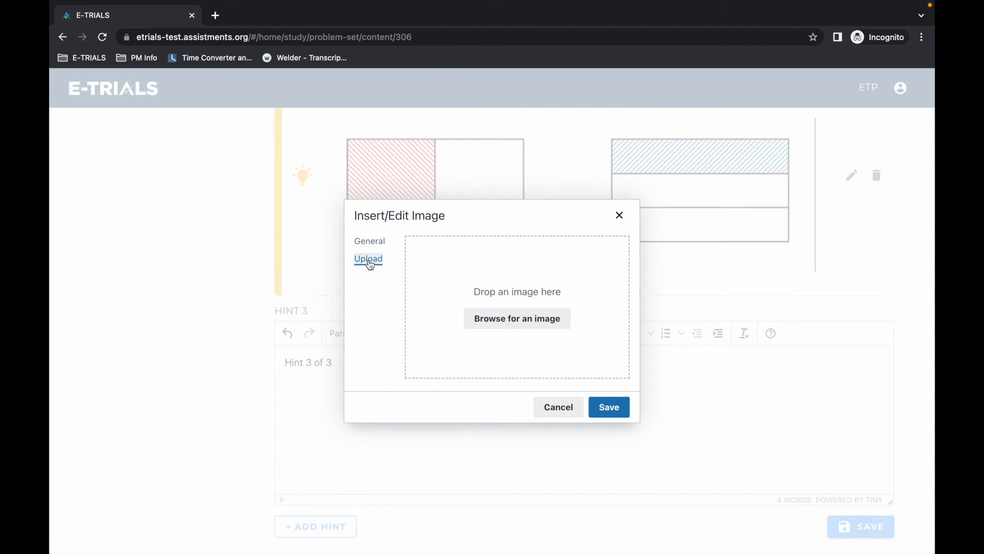
left_click_drag(545, 462, 543, 311)
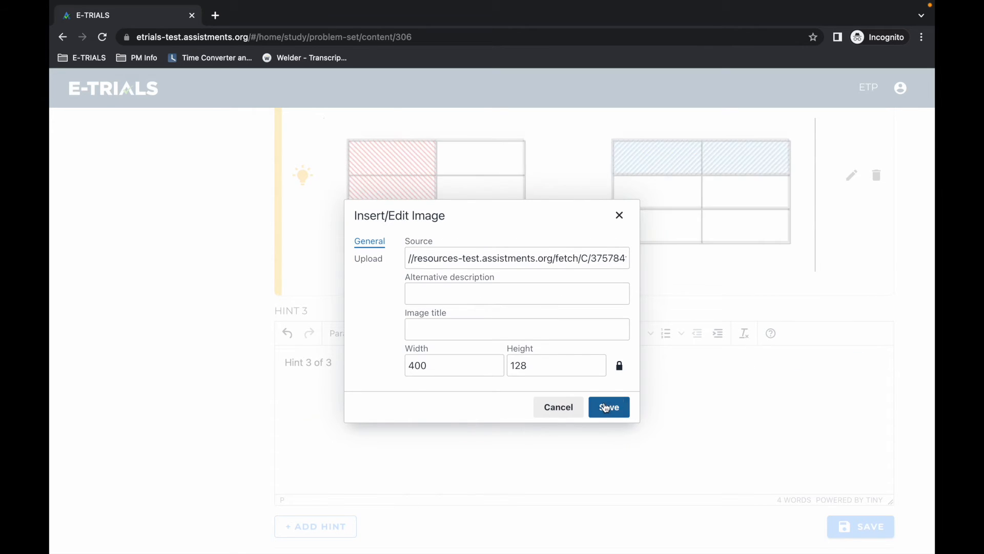
left_click(606, 408)
- Check the layout of the three hints and save them for PRABDYDJ Part A in the Hints condition
left_click_drag(531, 457, 669, 505)
scroll(601, 378, "up", 5)
scroll(602, 381, "down", 5)
left_click(875, 474)
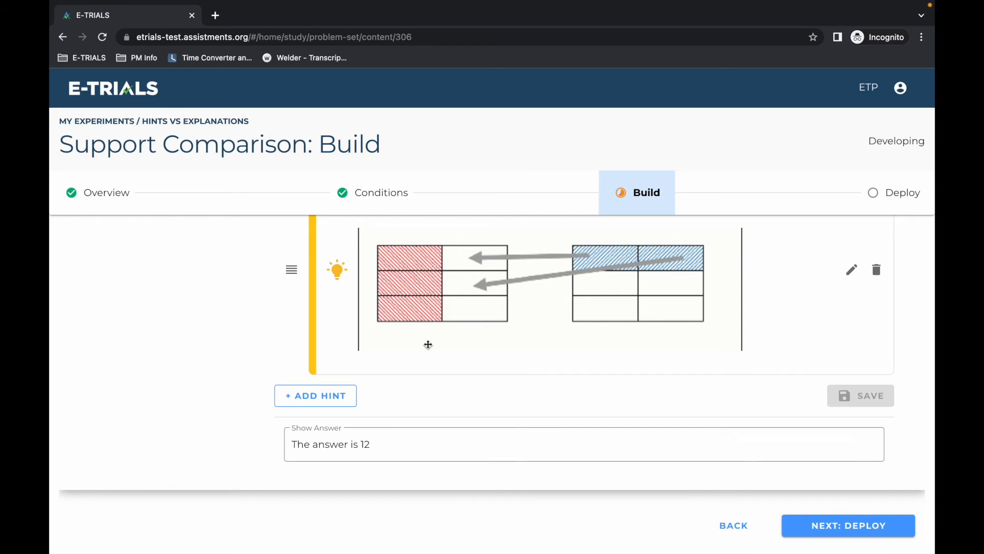
- Add an explanation reading "This is an explanation" to PRABDYDJ Part A in the Explanations condition and save it
scroll(464, 400, "up", 1)
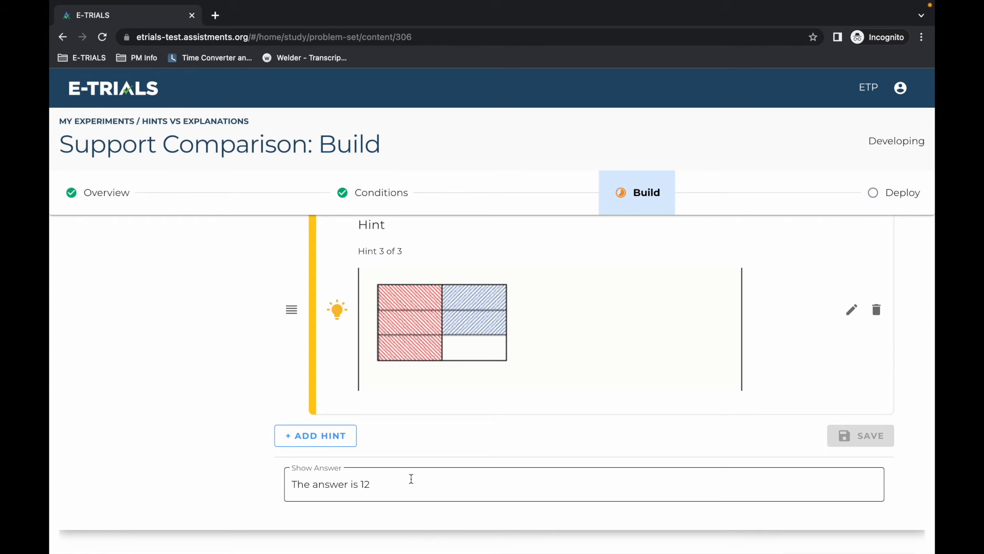
scroll(411, 478, "up", 1)
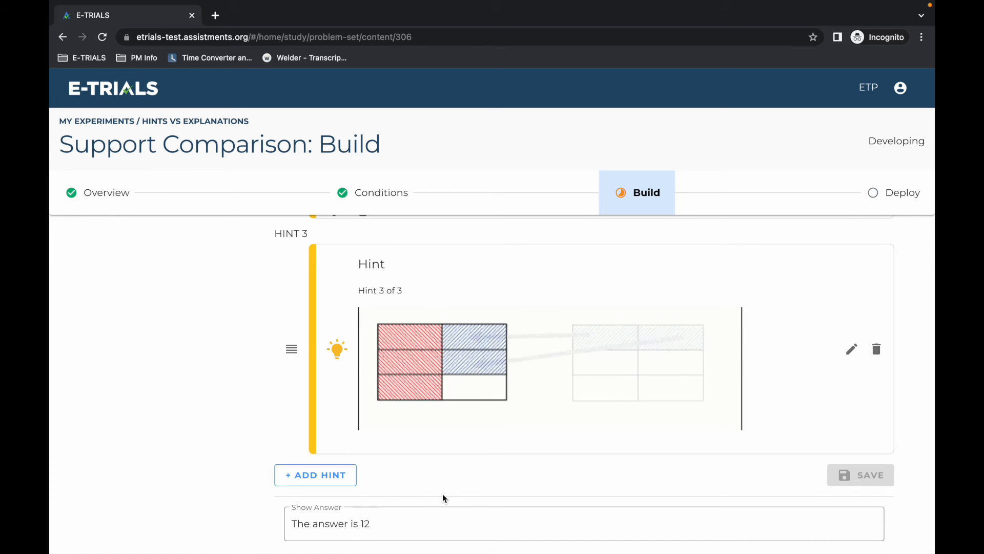
scroll(450, 495, "up", 6)
scroll(450, 496, "up", 5)
left_click(711, 325)
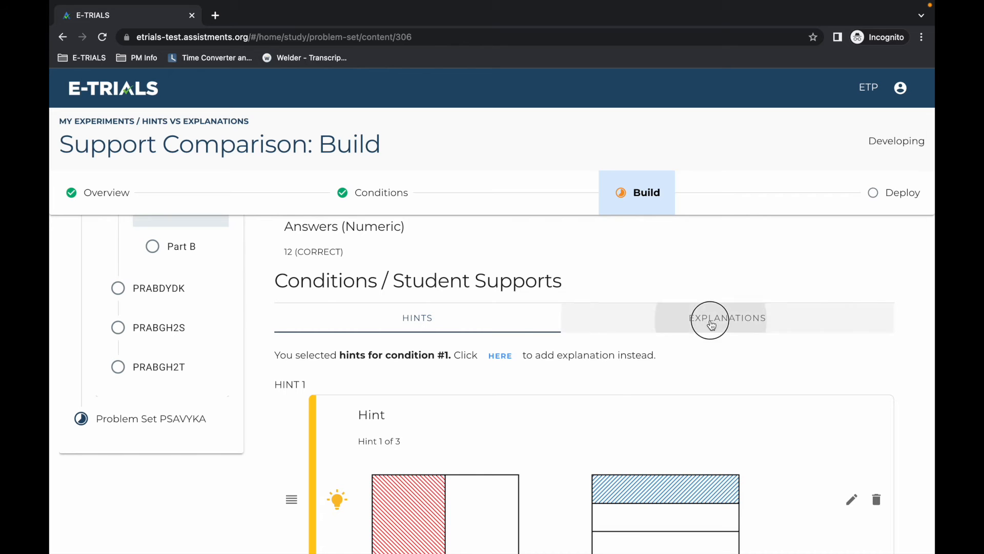
left_click(647, 386)
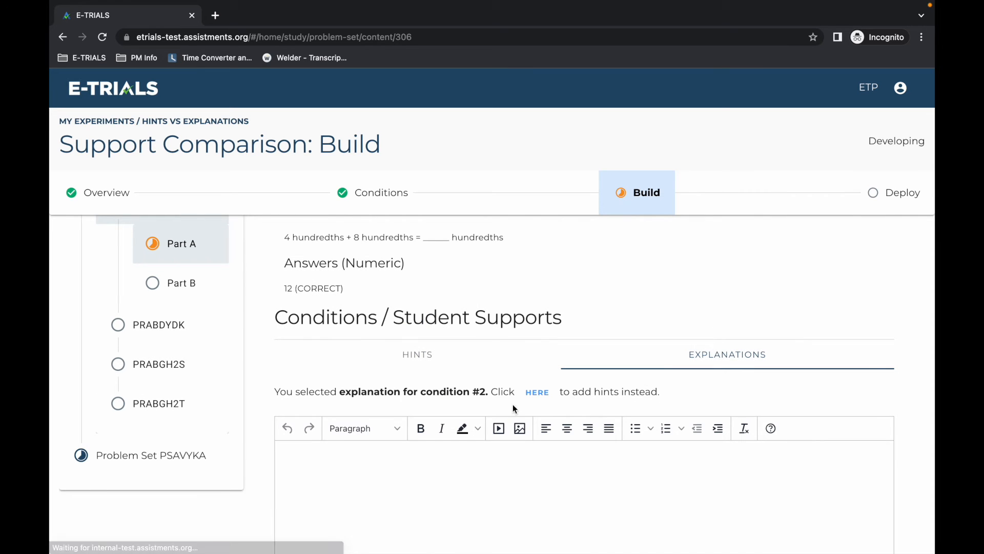
scroll(523, 437, "down", 2)
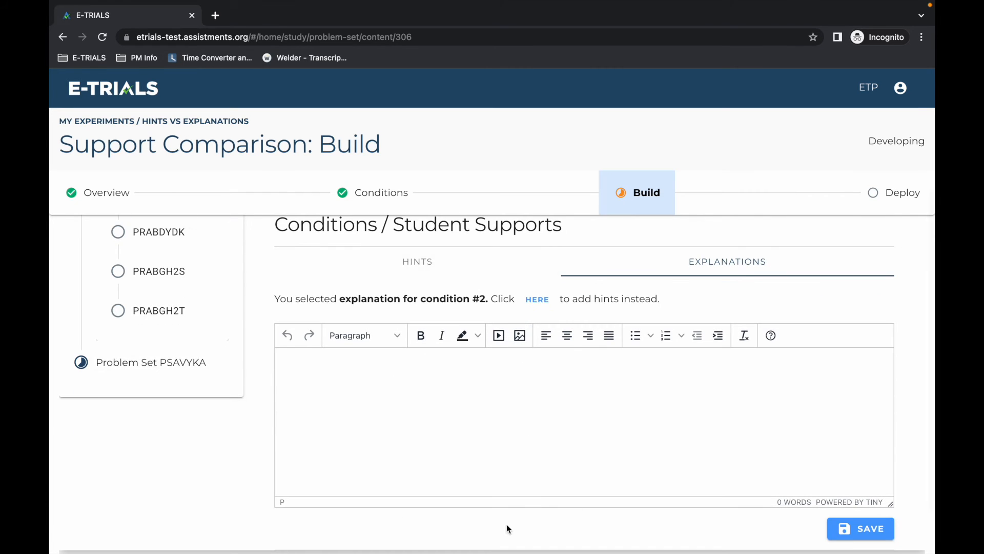
left_click(555, 400)
scroll(554, 397, "down", 1)
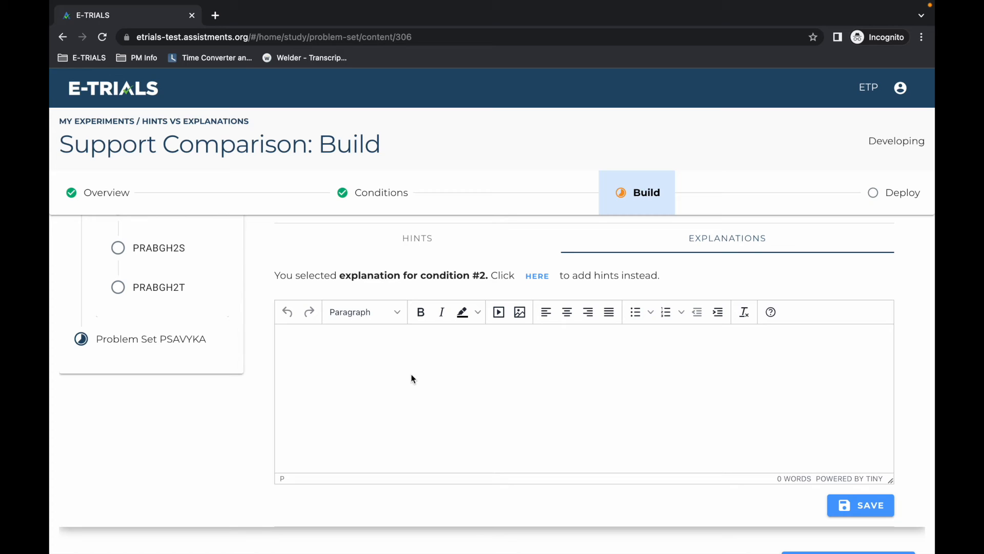
type("This is an explanation")
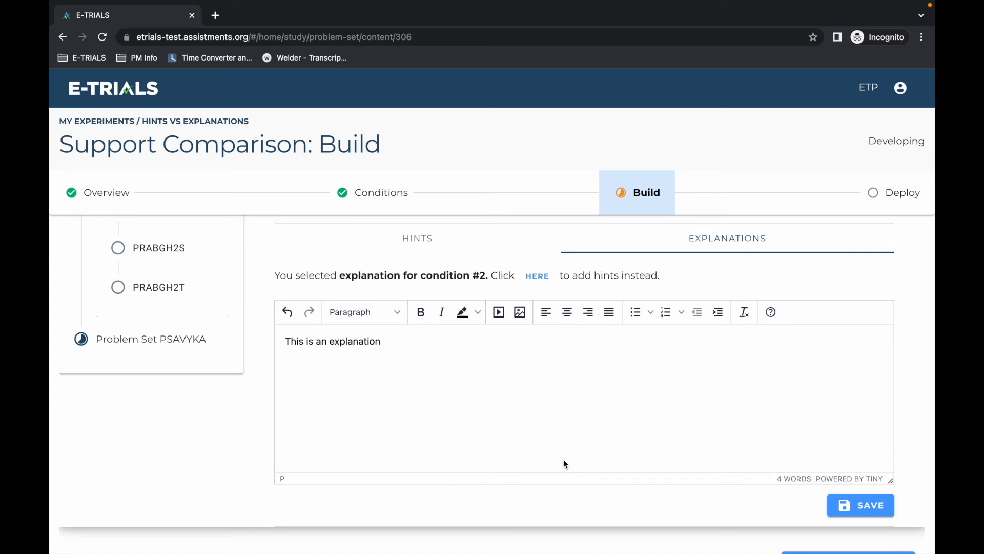
left_click(861, 505)
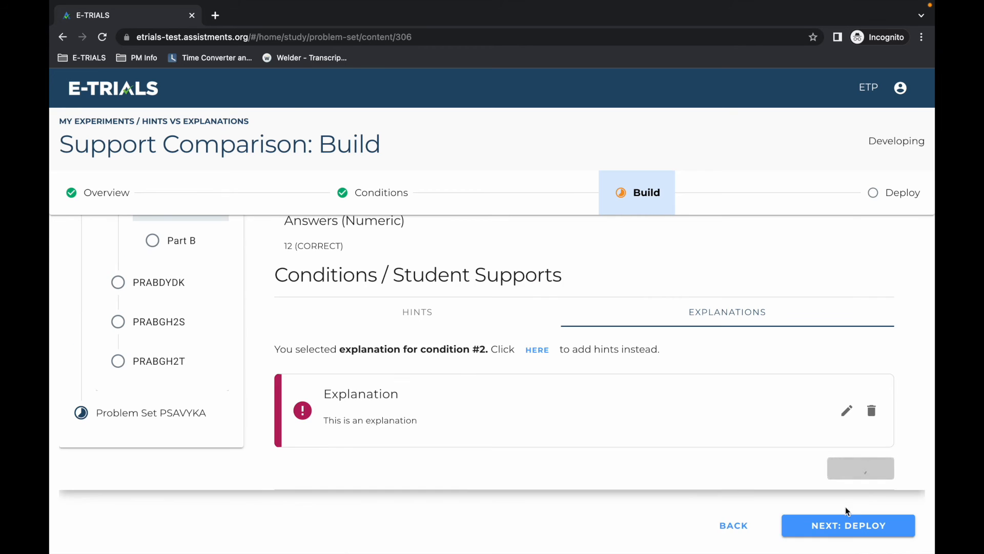
- Open Problem Set PSAVYKA and check whether its problem PRABDYDS accepts student supports
scroll(467, 367, "up", 3)
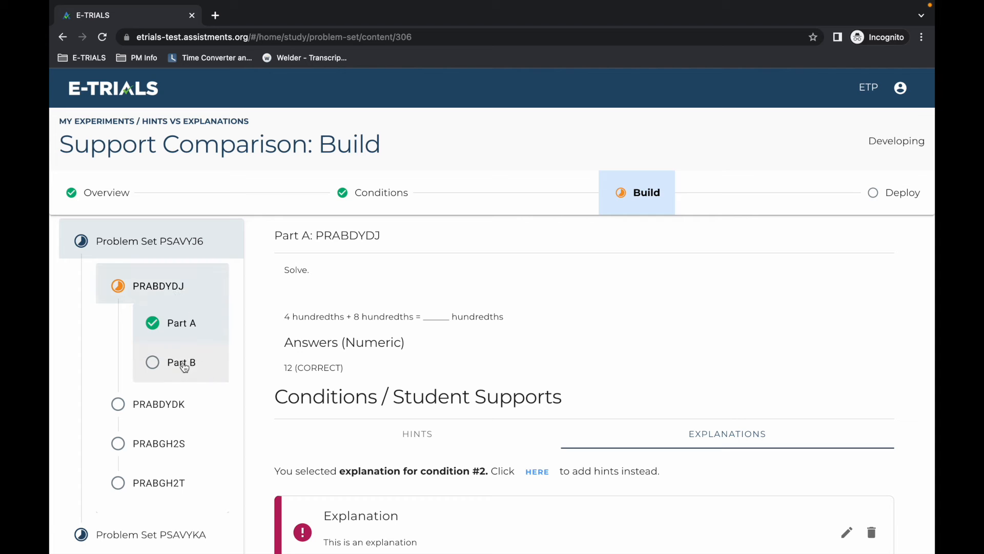
scroll(175, 400, "down", 1)
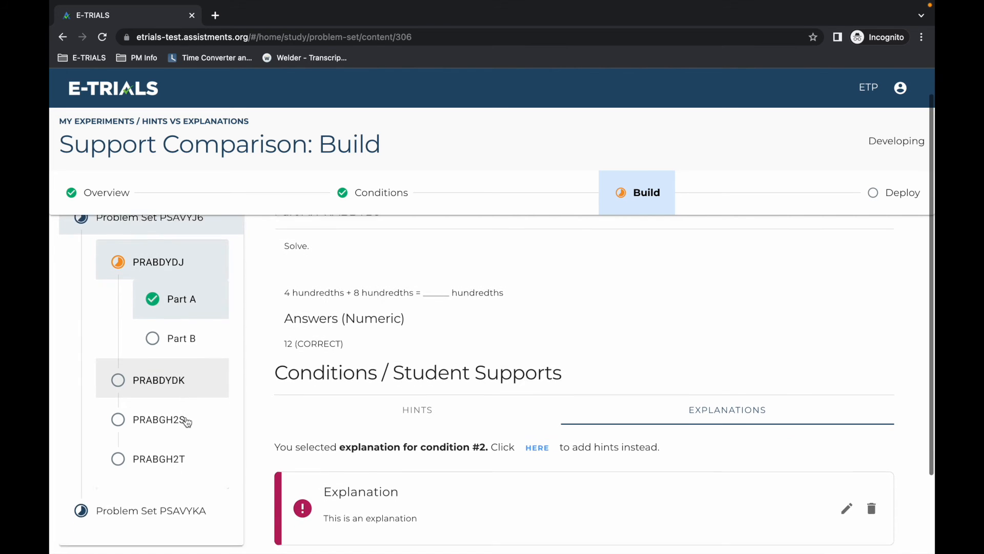
left_click(164, 485)
scroll(168, 374, "up", 2)
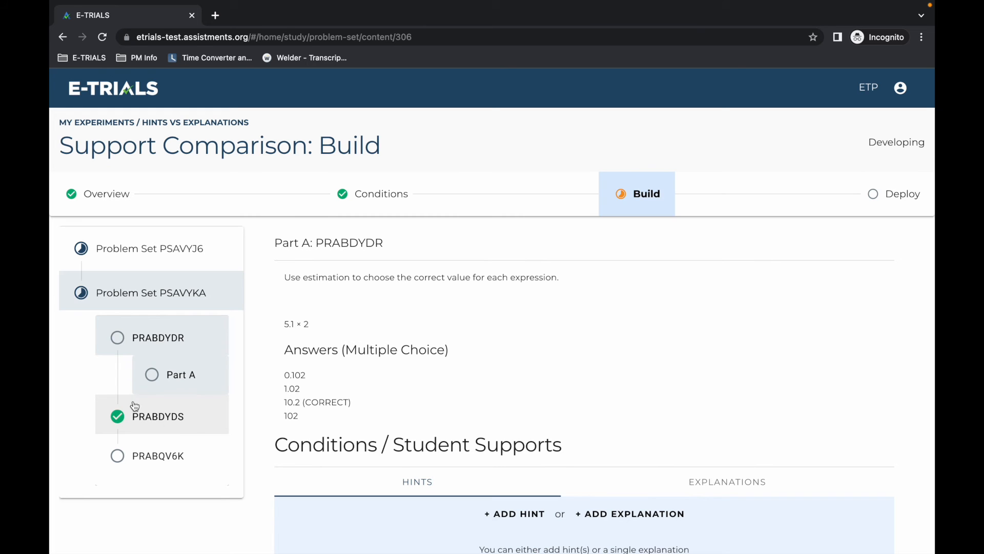
left_click(156, 418)
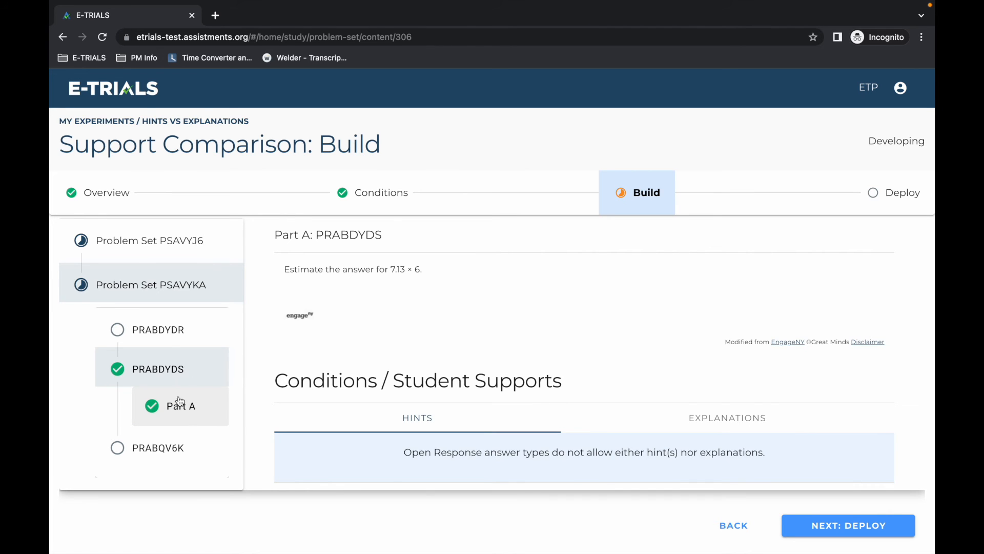
scroll(167, 336, "up", 1)
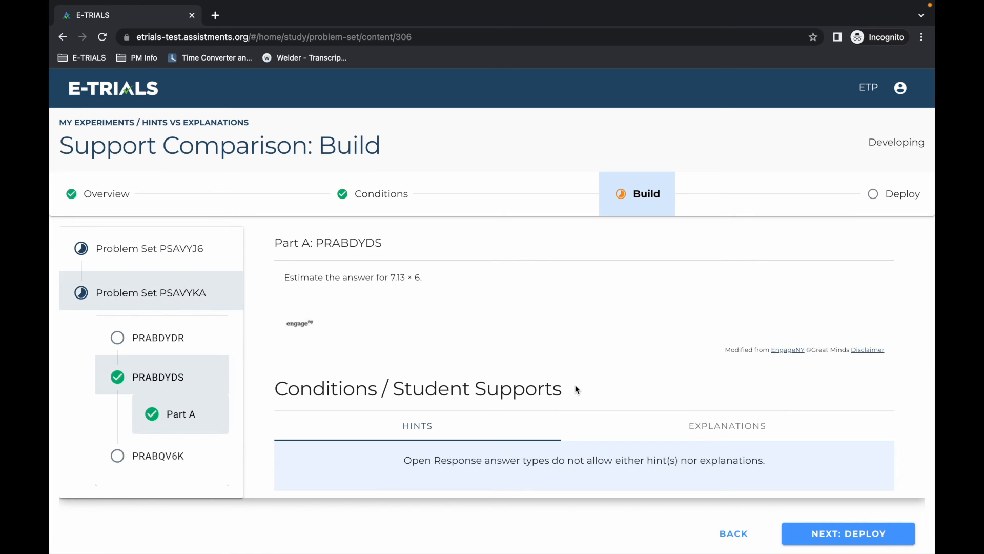
- Proceed to the Deploy stage and launch a student preview of PSAVYJ6 - Hints
scroll(578, 390, "down", 1)
left_click(838, 535)
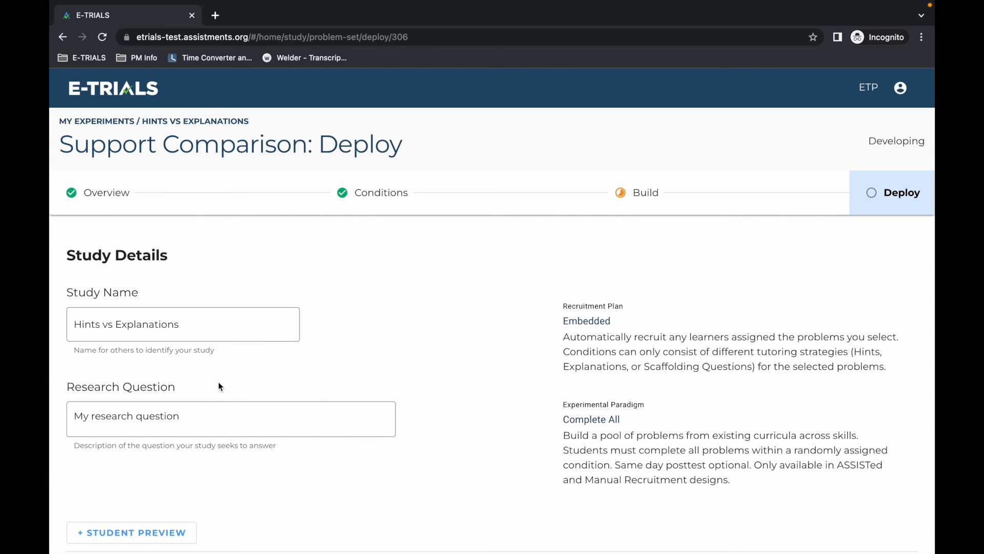
scroll(343, 469, "down", 2)
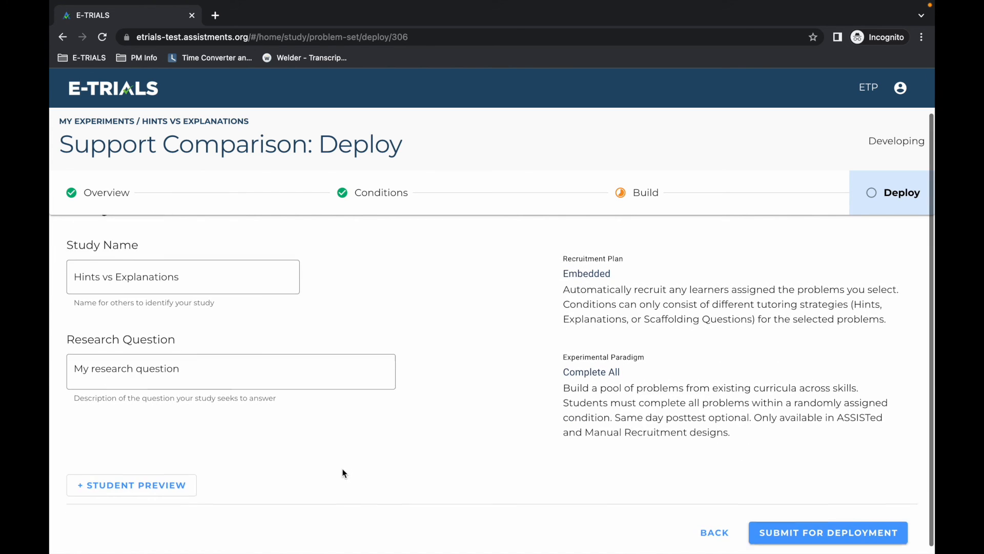
left_click(93, 487)
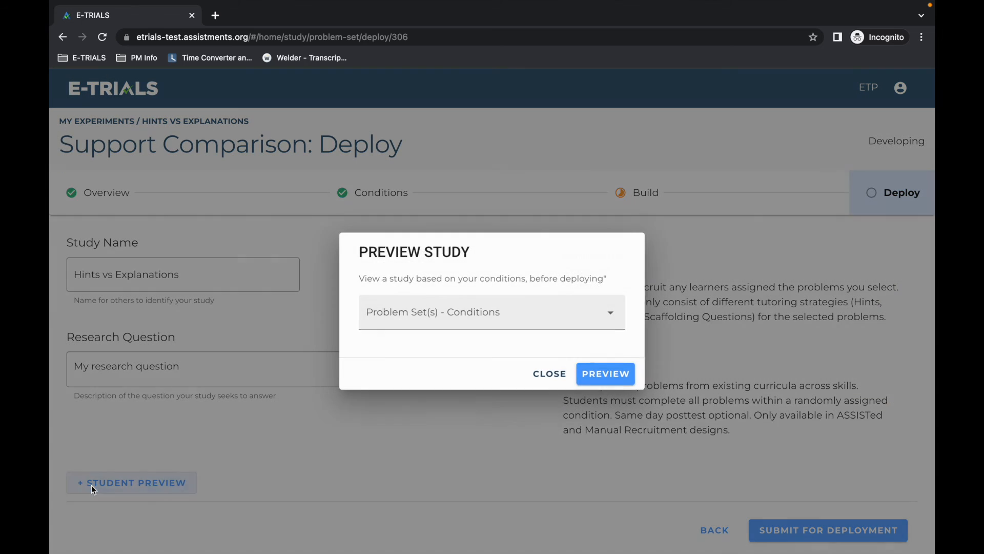
left_click(501, 317)
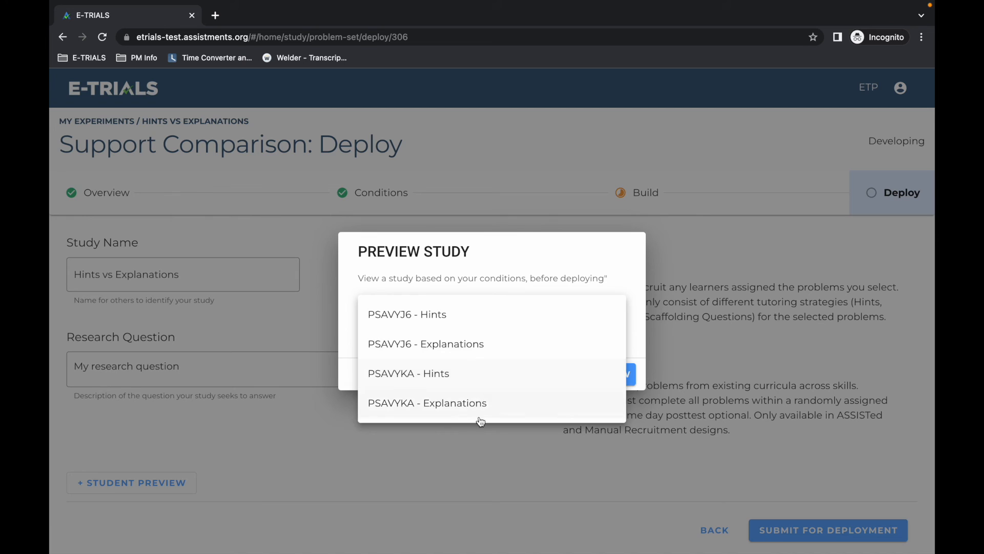
left_click(482, 318)
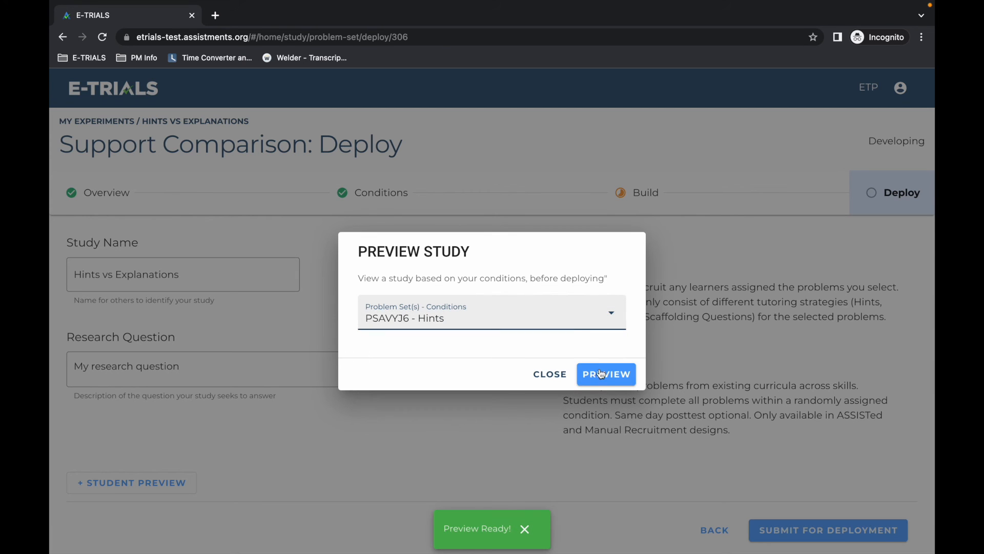
left_click(605, 374)
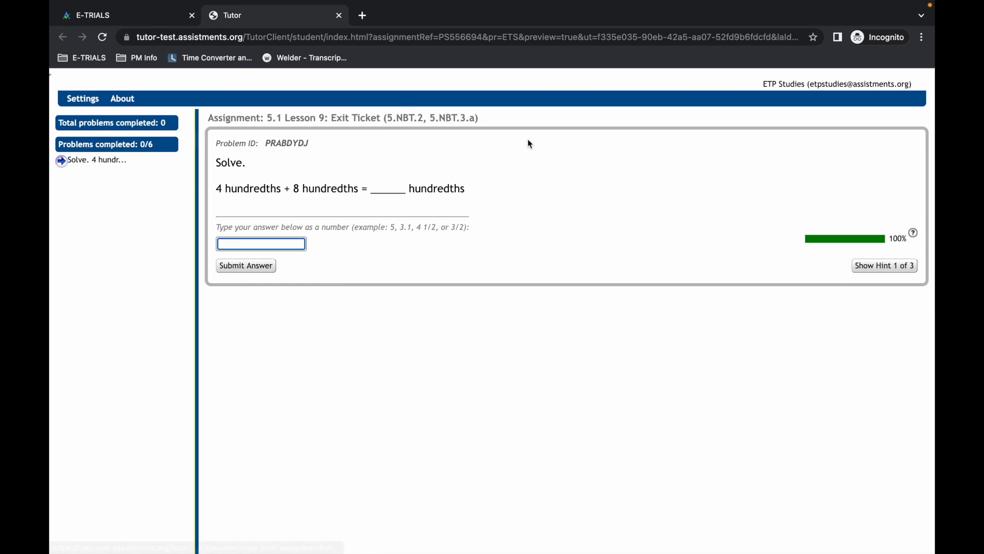
- Reveal and review all three hints for PRABDYDJ in the student preview, closing the preview when done
left_click(895, 265)
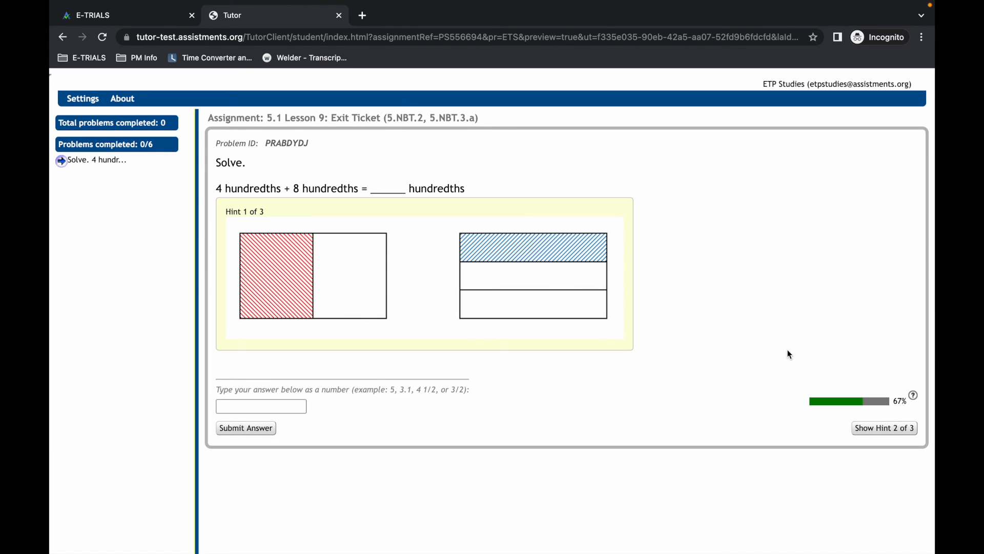
left_click(897, 429)
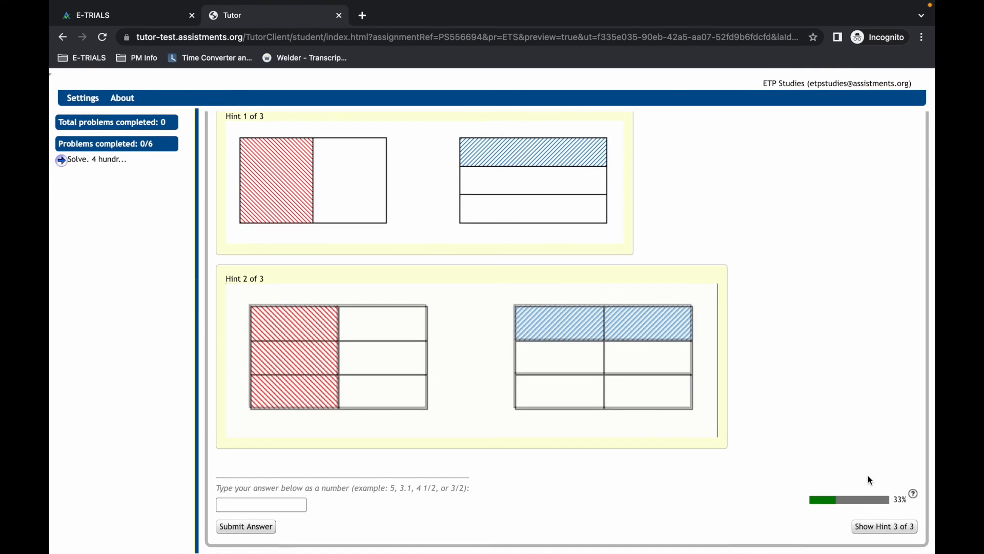
left_click(874, 528)
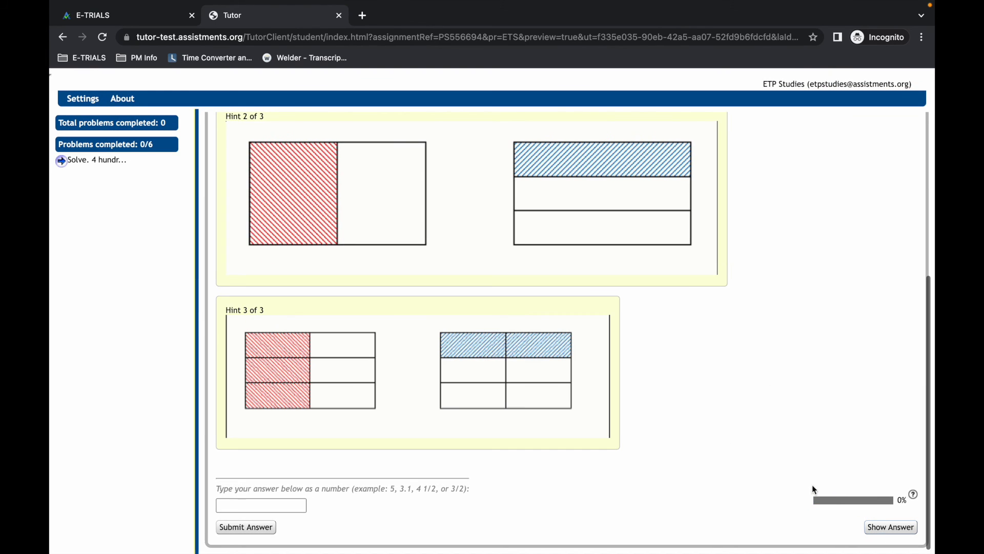
scroll(485, 201, "up", 3)
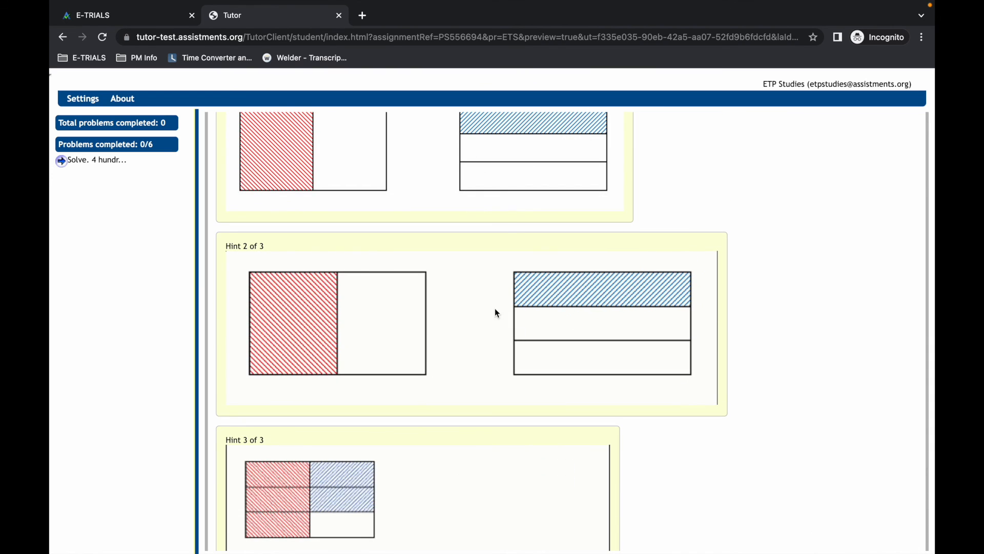
scroll(505, 211, "up", 3)
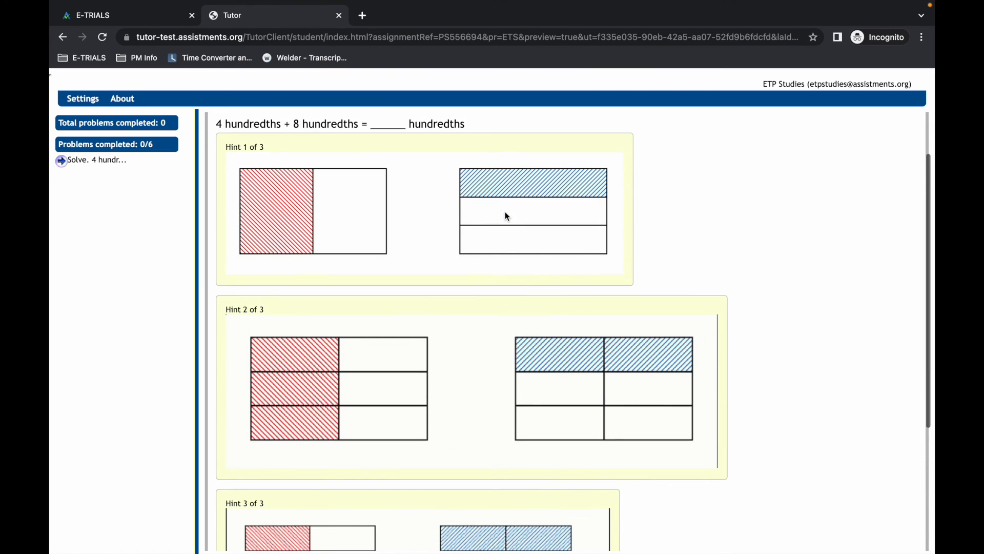
scroll(505, 219, "down", 2)
scroll(506, 224, "down", 1)
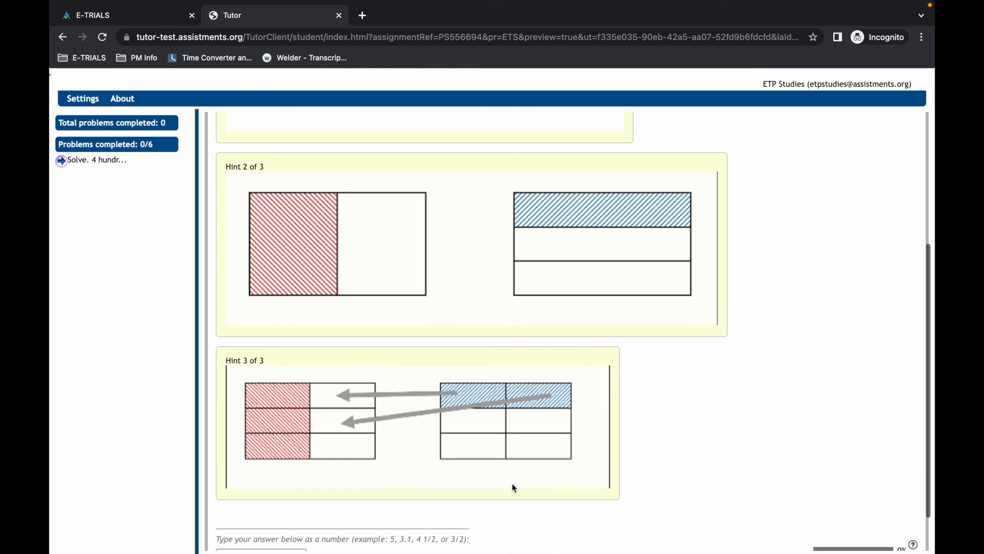
scroll(461, 198, "up", 4)
scroll(461, 198, "down", 4)
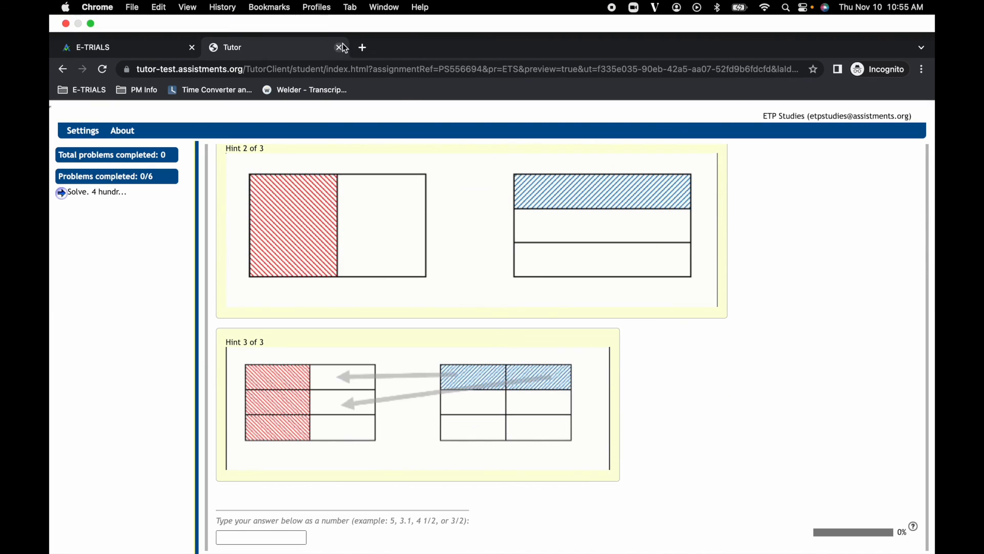
left_click(339, 16)
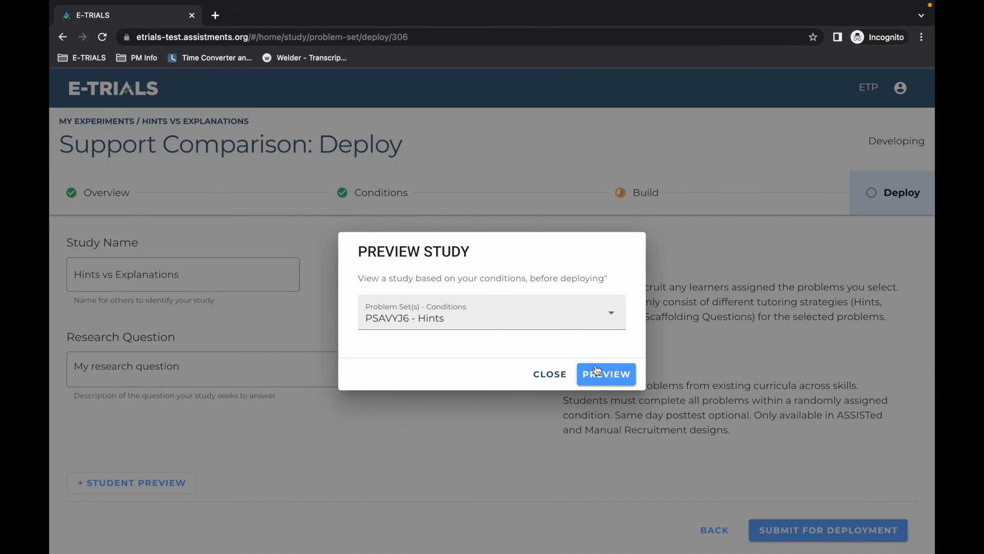
- Launch a student preview of PSAVYJ6 - Explanations
left_click(567, 308)
left_click(521, 343)
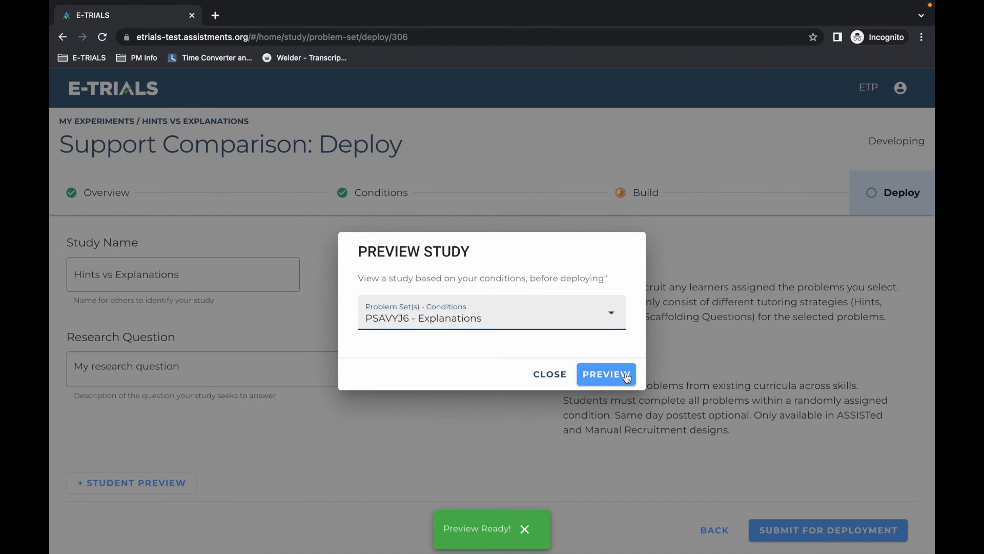
left_click(623, 374)
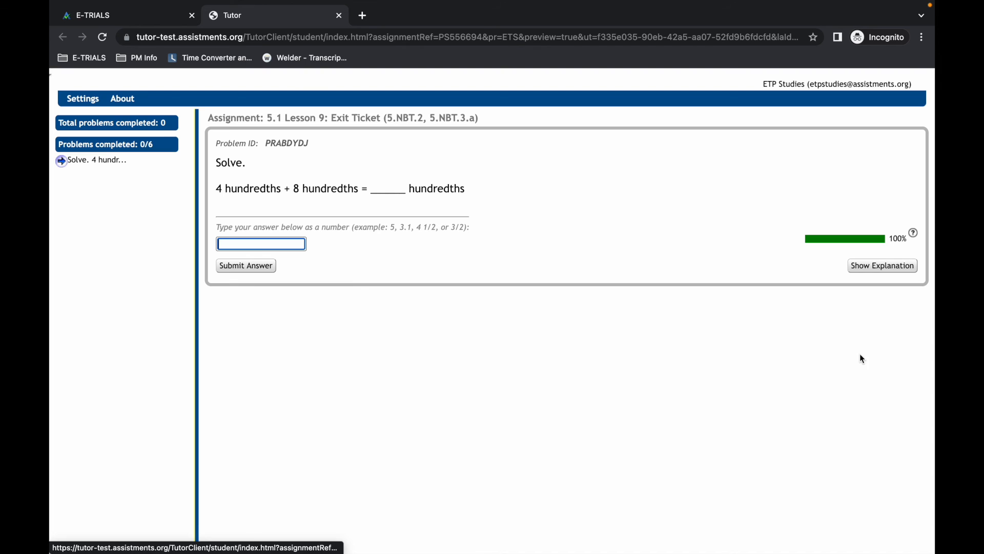
- Reveal the explanation for problem PRABDYDJ in the student preview, closing the preview and the Preview Study dialog when done
left_click(905, 272)
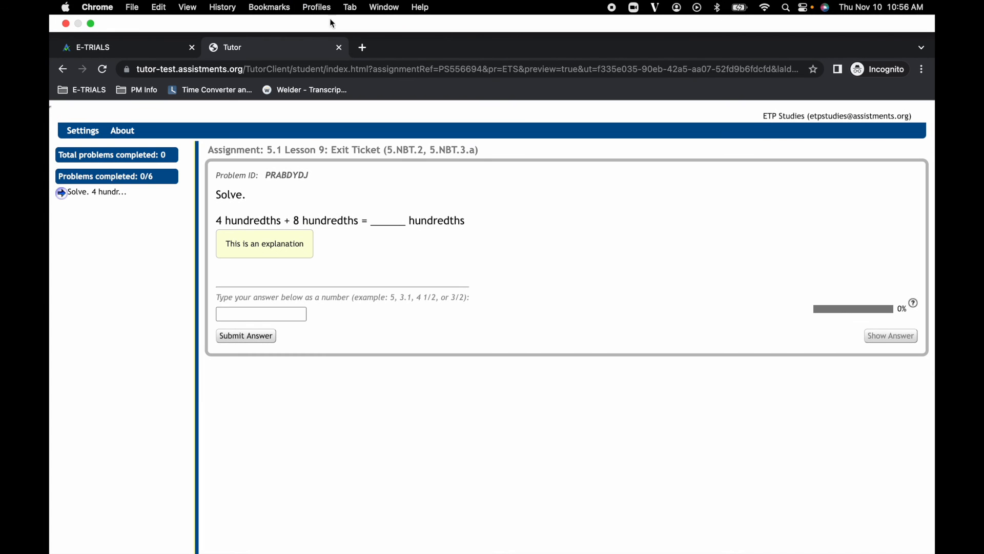
left_click(339, 15)
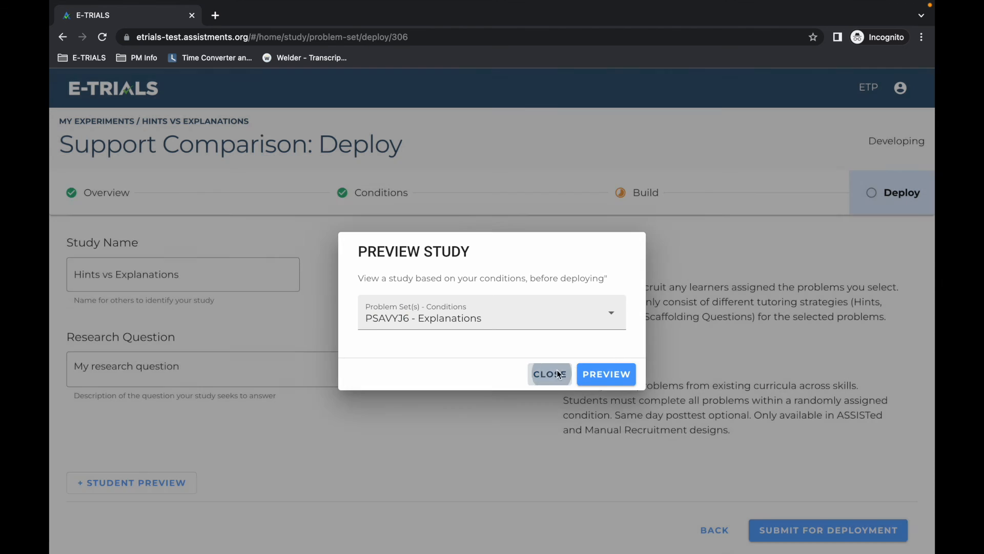
left_click(549, 374)
- Submit the Hints vs Explanations study for deployment, confirming the submission, and convert it back to a draft
scroll(784, 384, "up", 2)
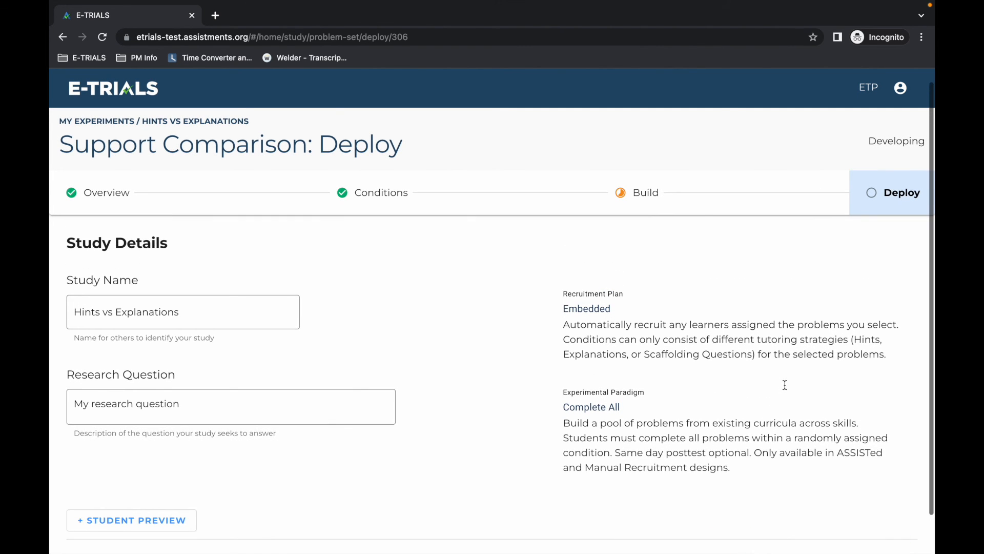
scroll(517, 381, "down", 2)
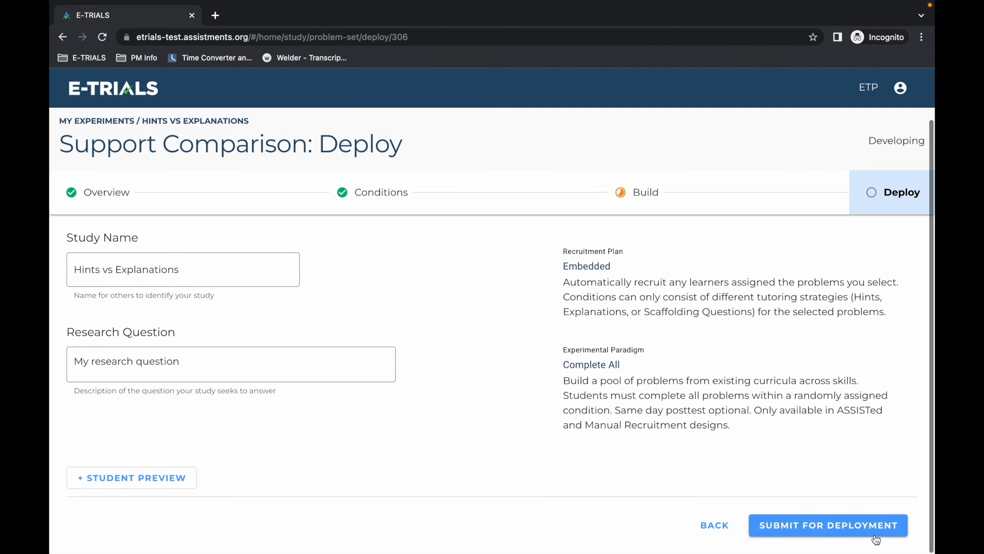
left_click(853, 527)
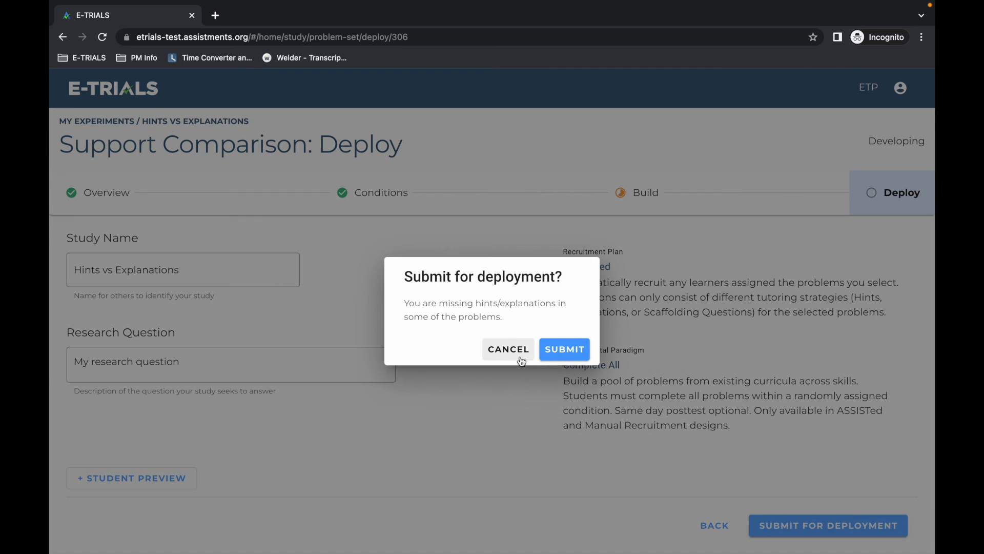
left_click(564, 347)
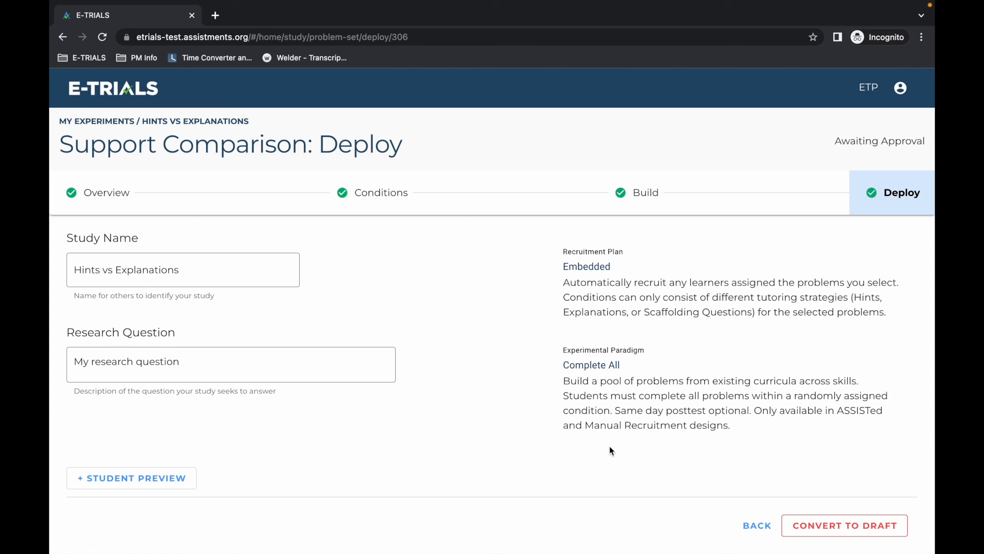
left_click(848, 531)
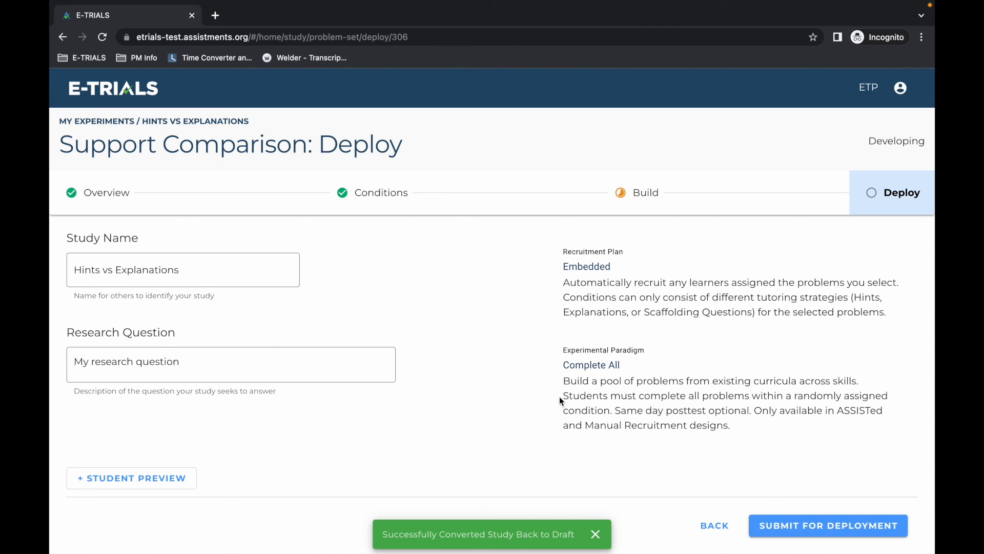